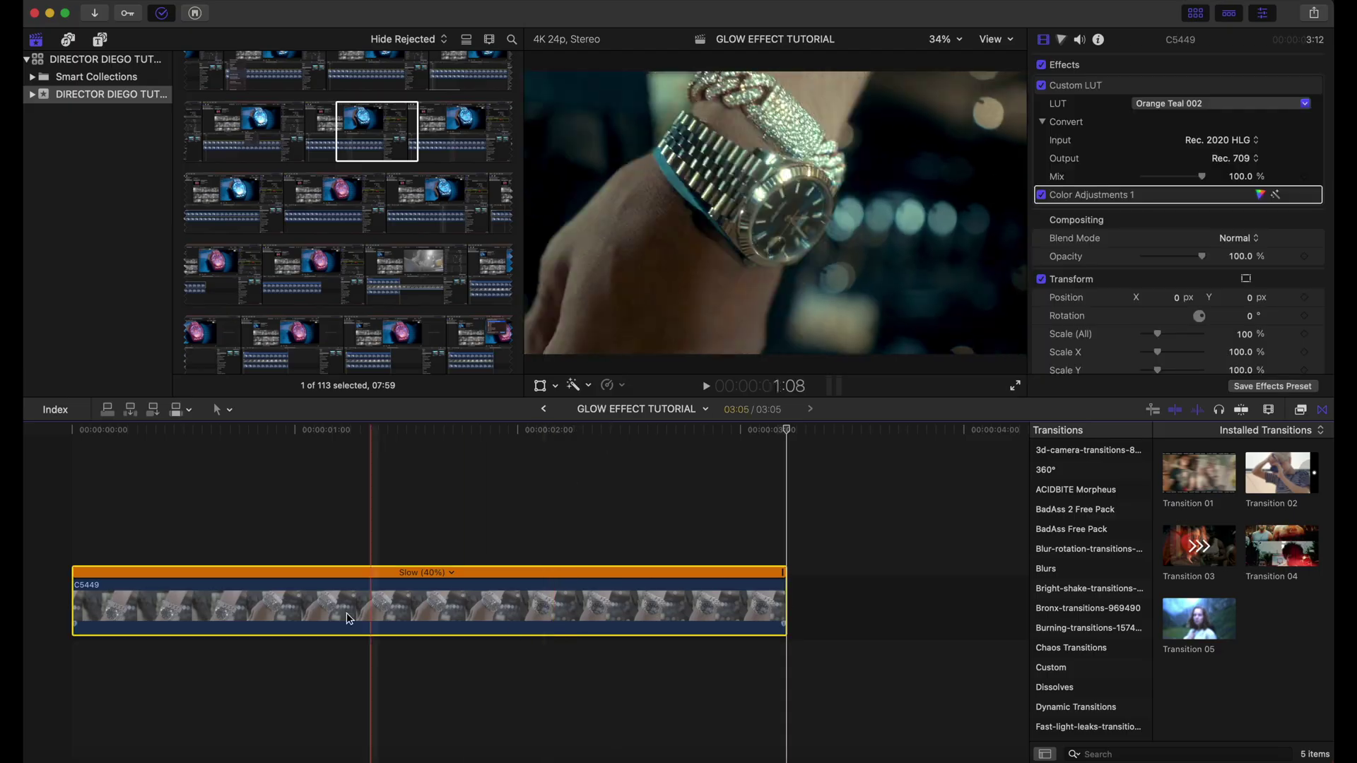
Duplicate clip C5449 and stack the copy directly above the original, aligned to the start of the timeline.
click(238, 632)
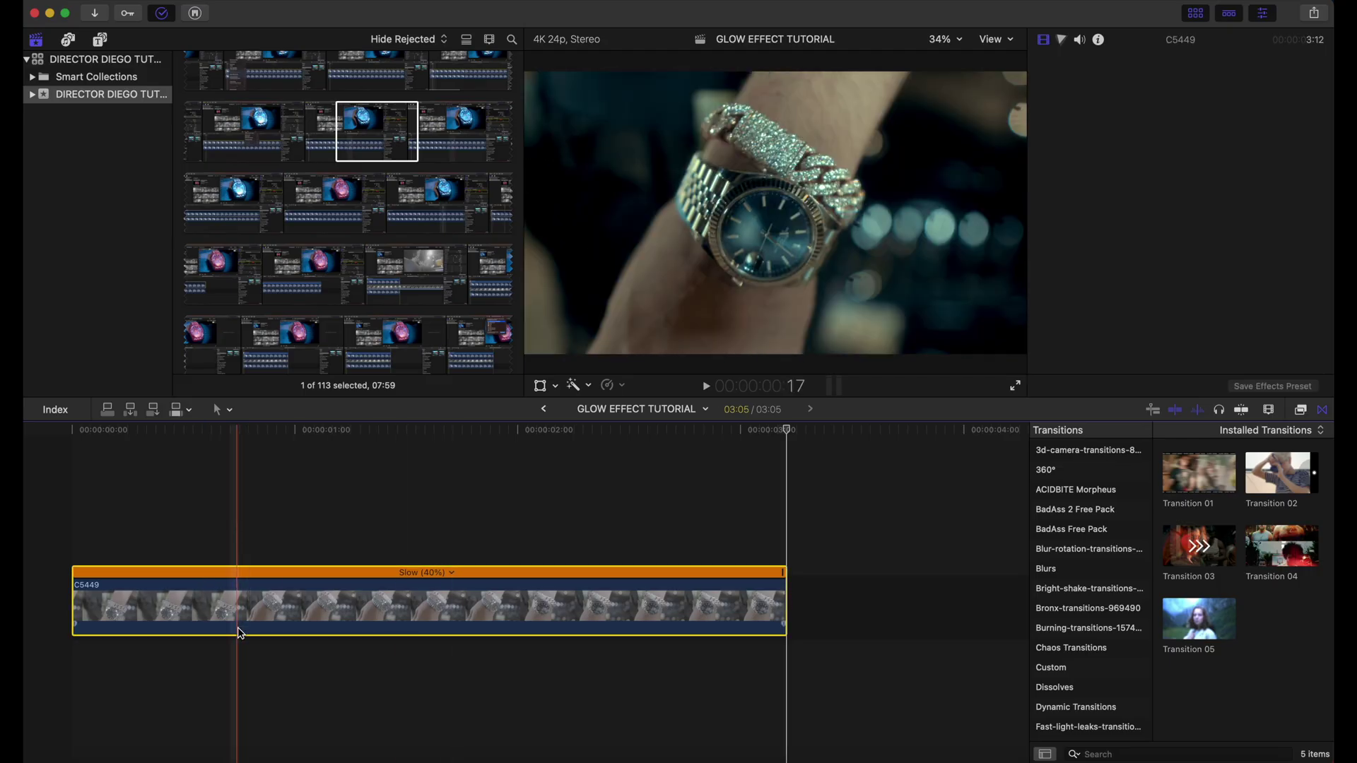
key(super+c)
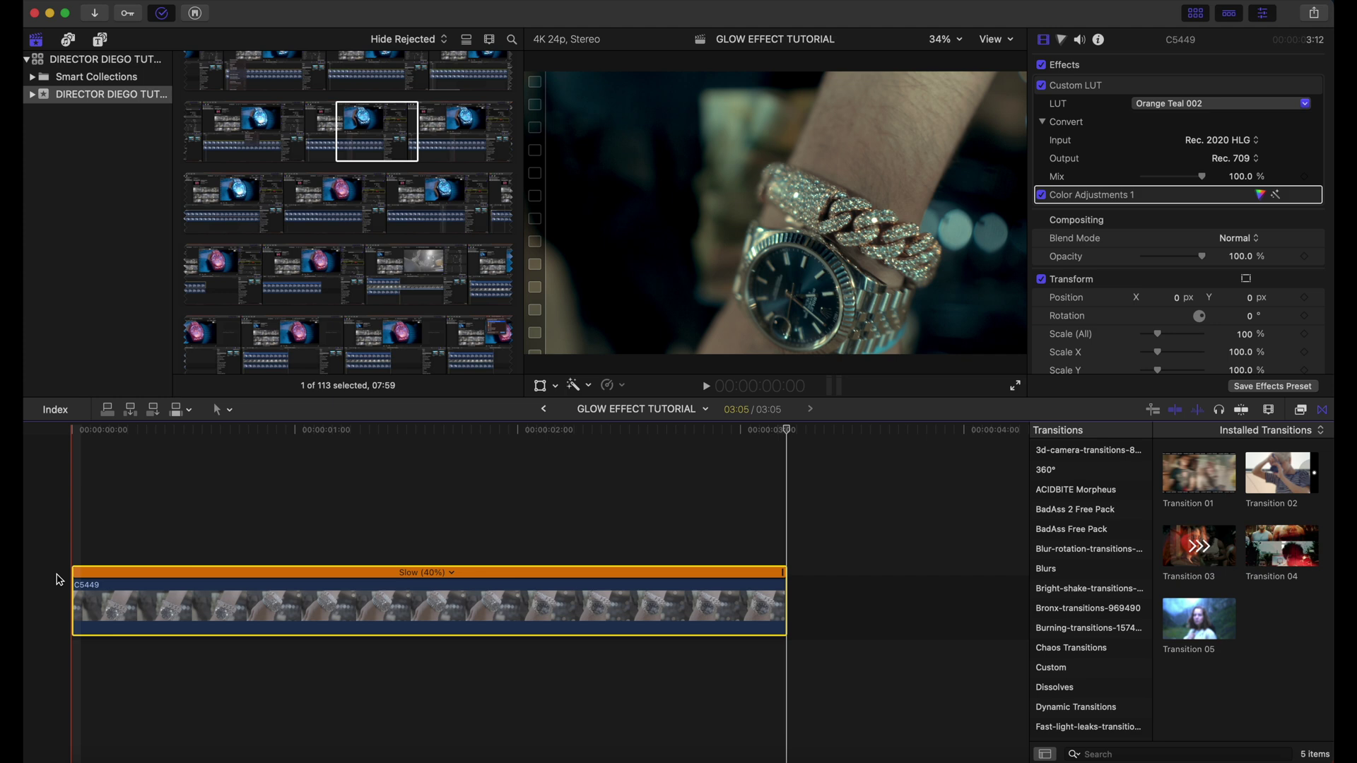
key(super+v)
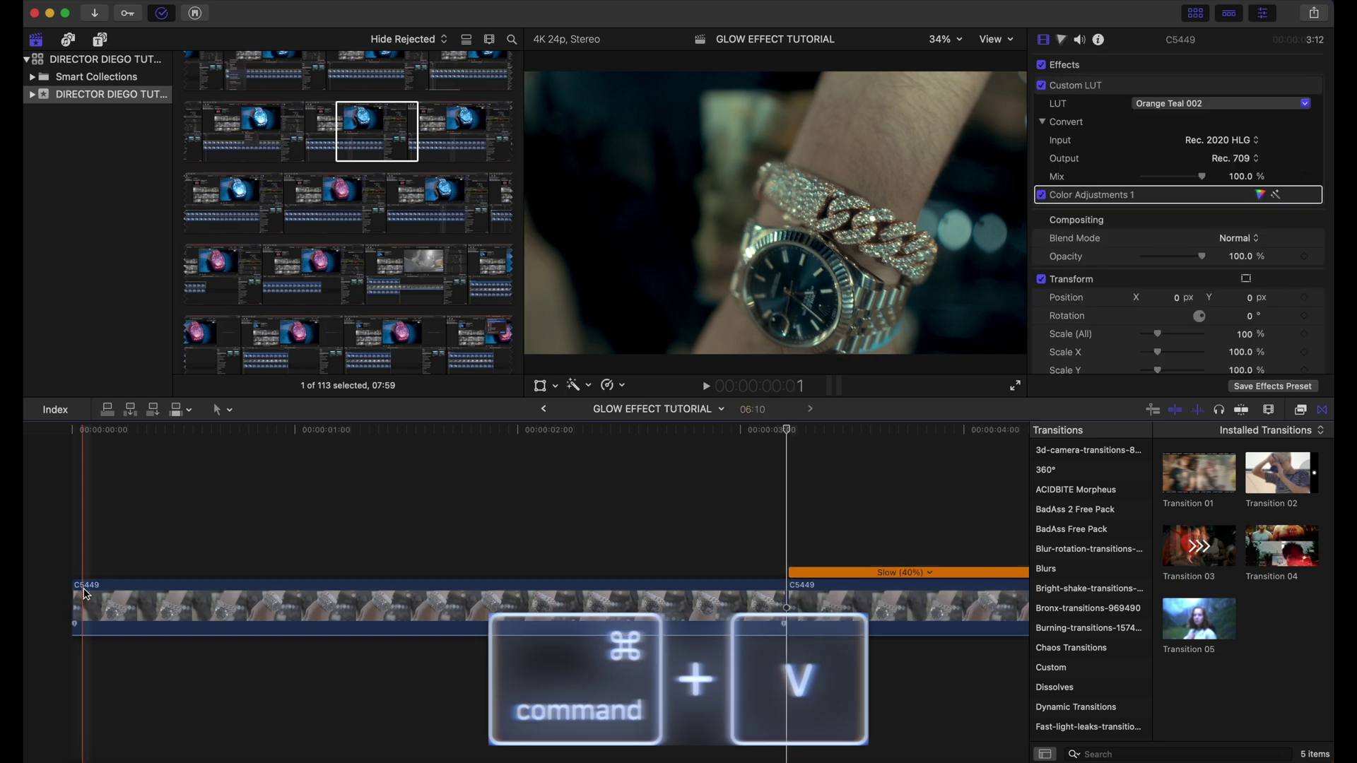
drag(82, 604, 83, 530)
key(super+equal)
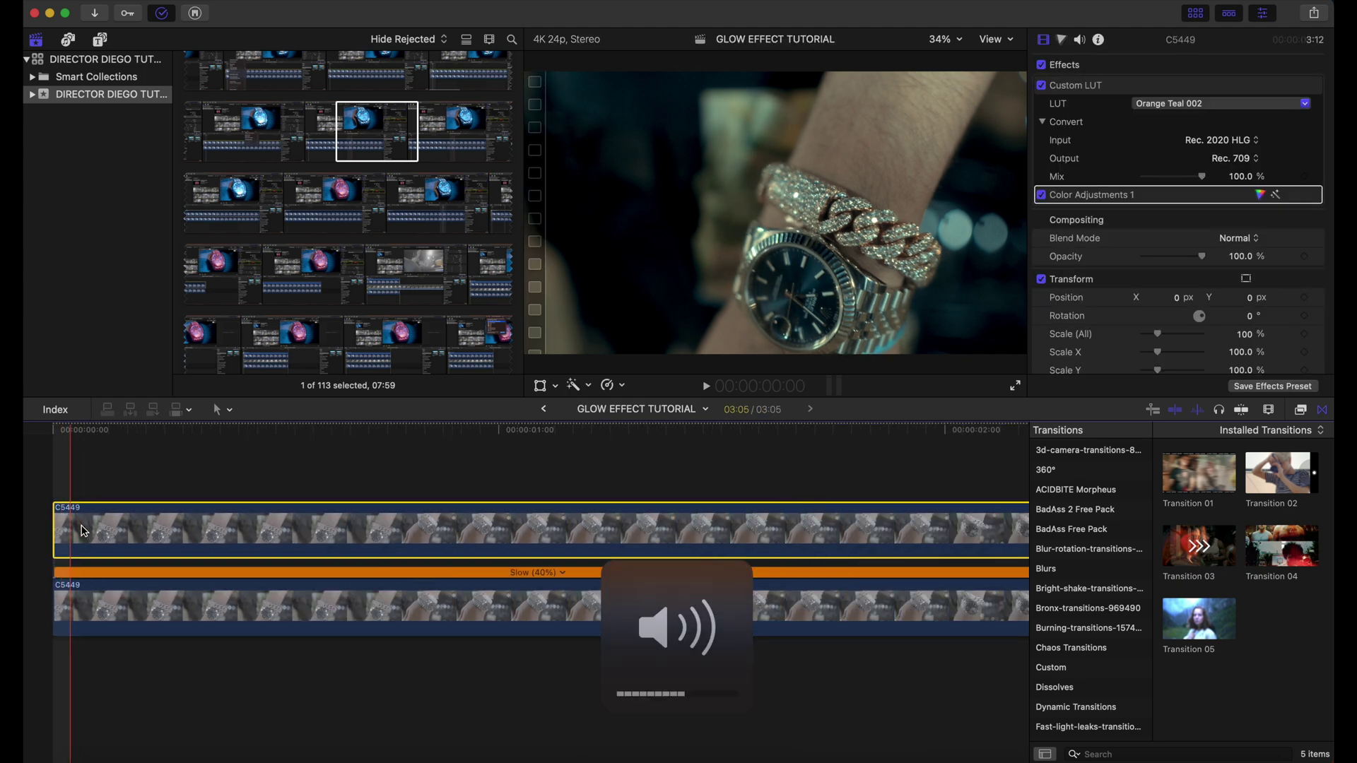
Rename the upper copy of the clip GLOW.
scroll(82, 528, down, 1)
right_click(105, 526)
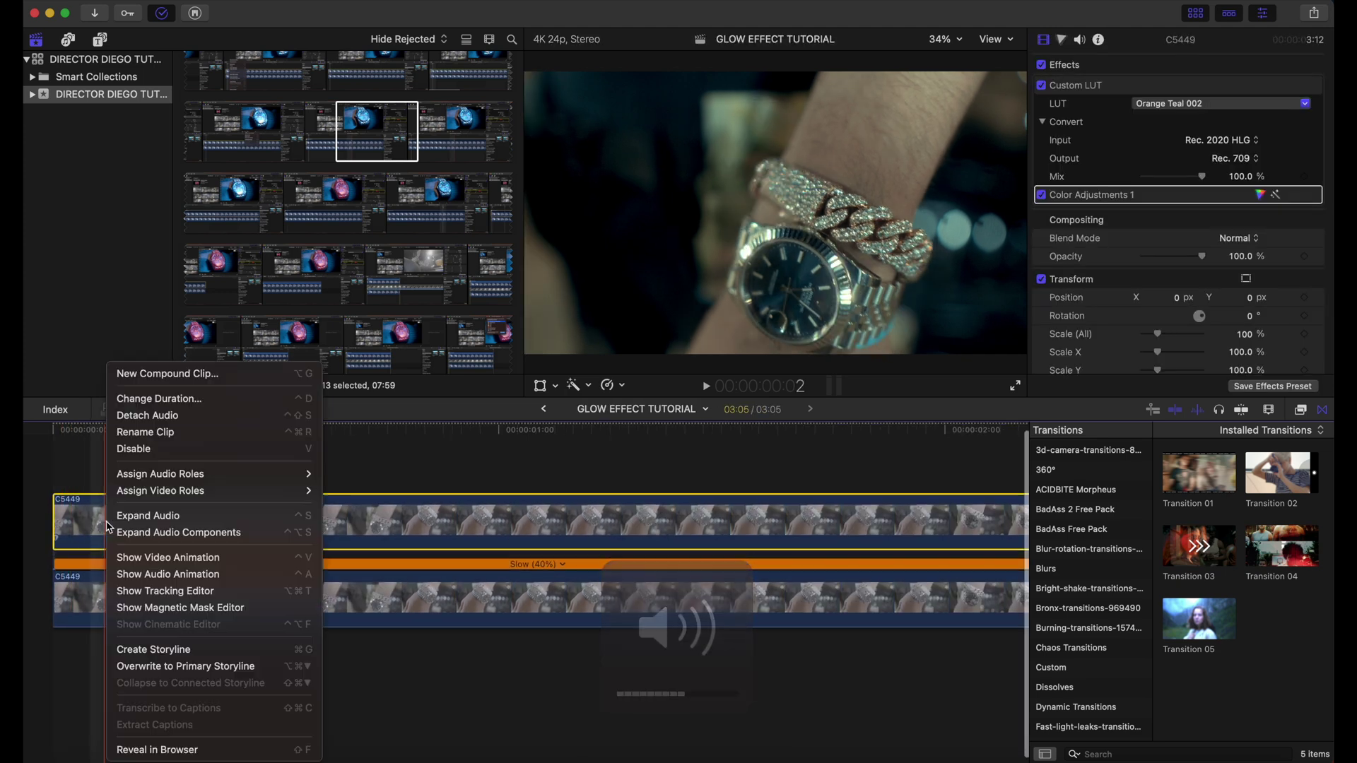
click(146, 433)
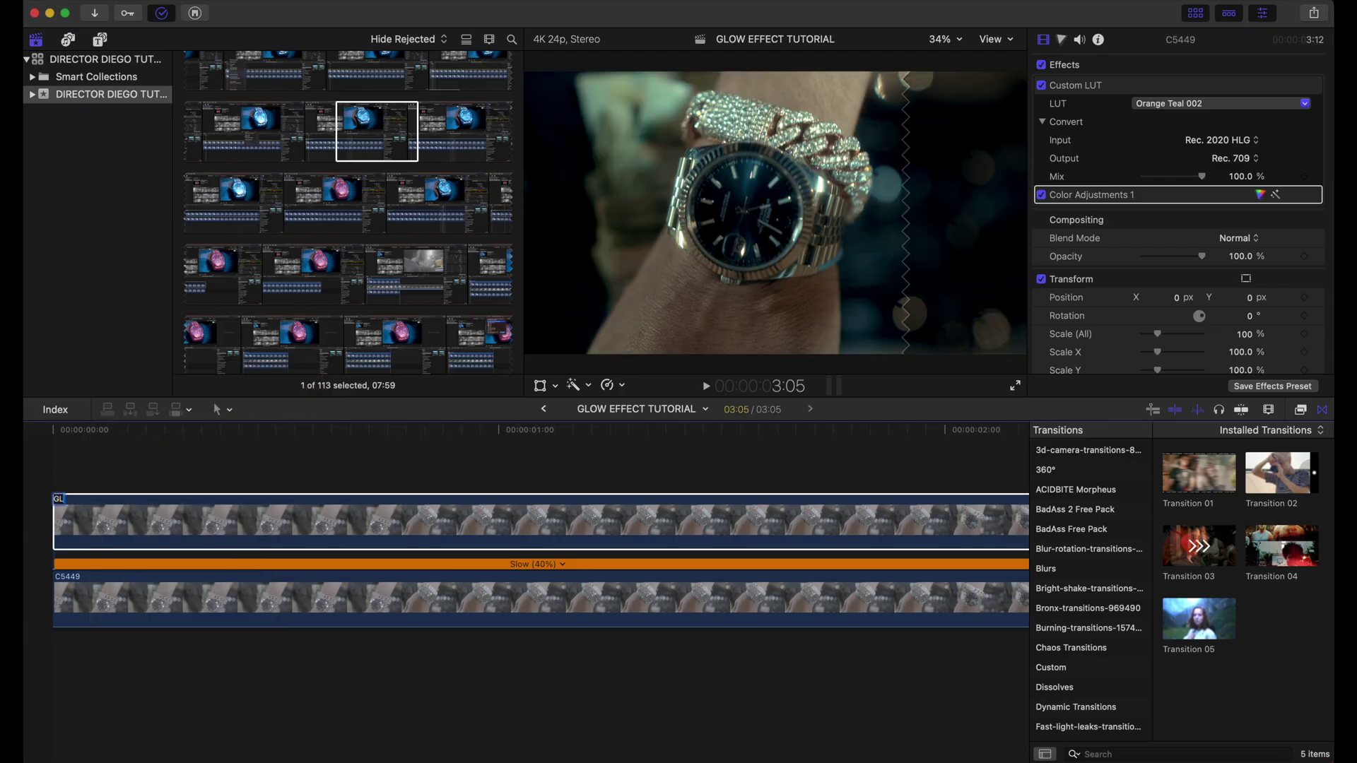
key(Return)
Add a Magnetic Mask to the GLOW clip at its first frame.
key(Home)
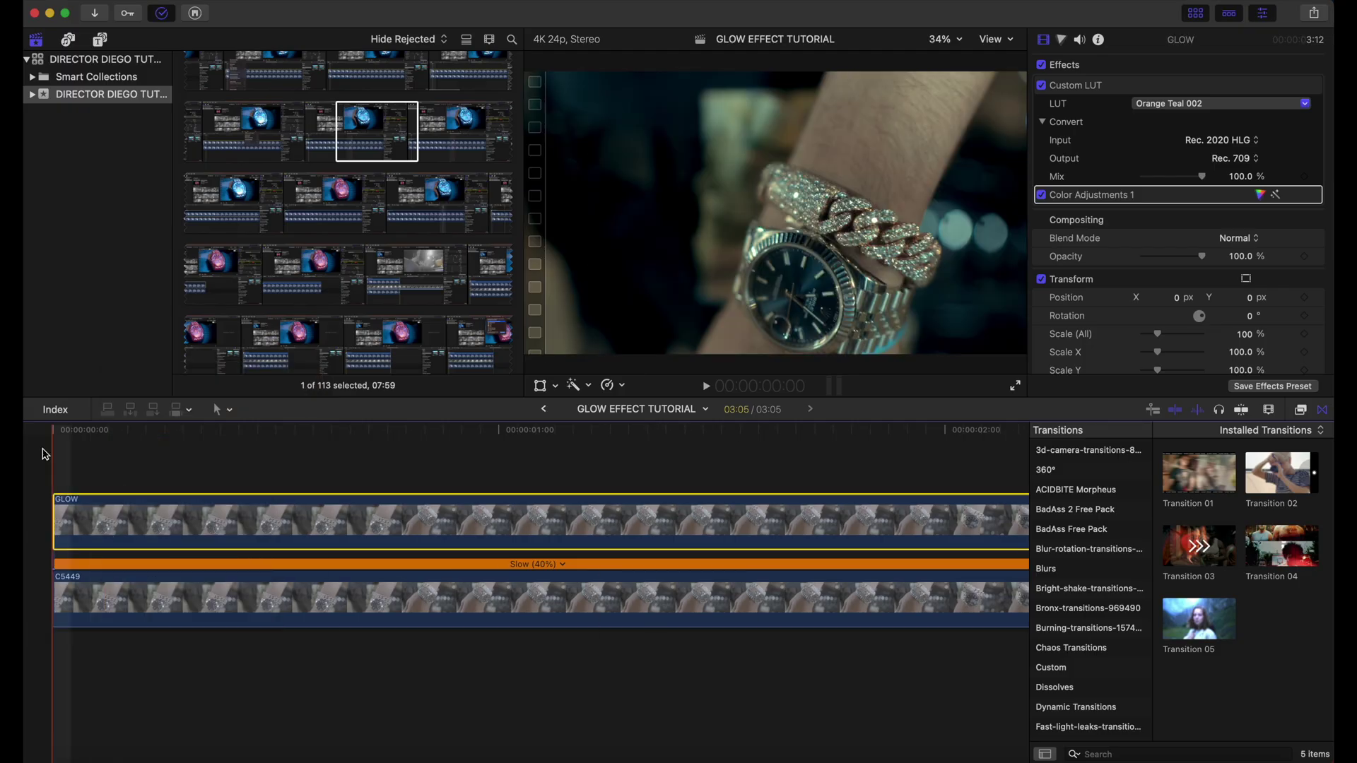
key(super+equal)
key(super+equal)
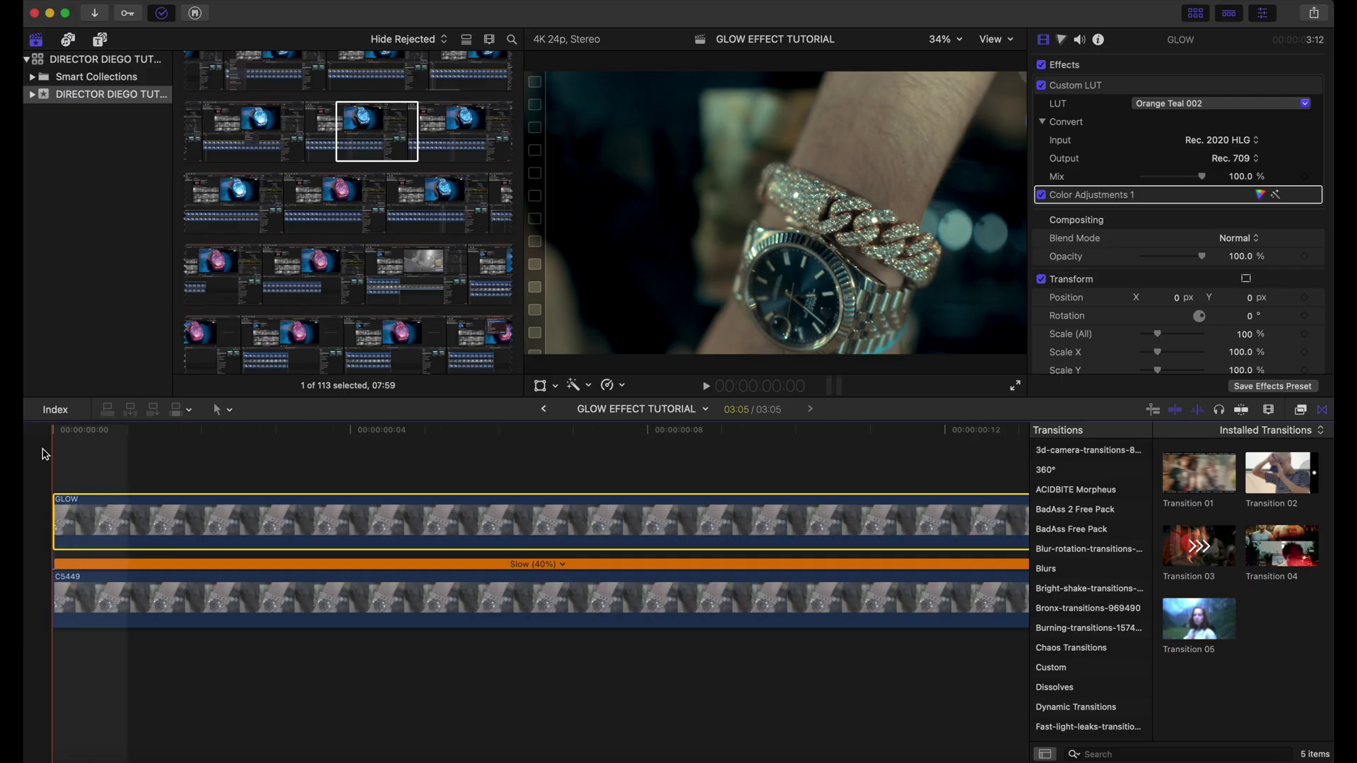
click(90, 467)
click(90, 524)
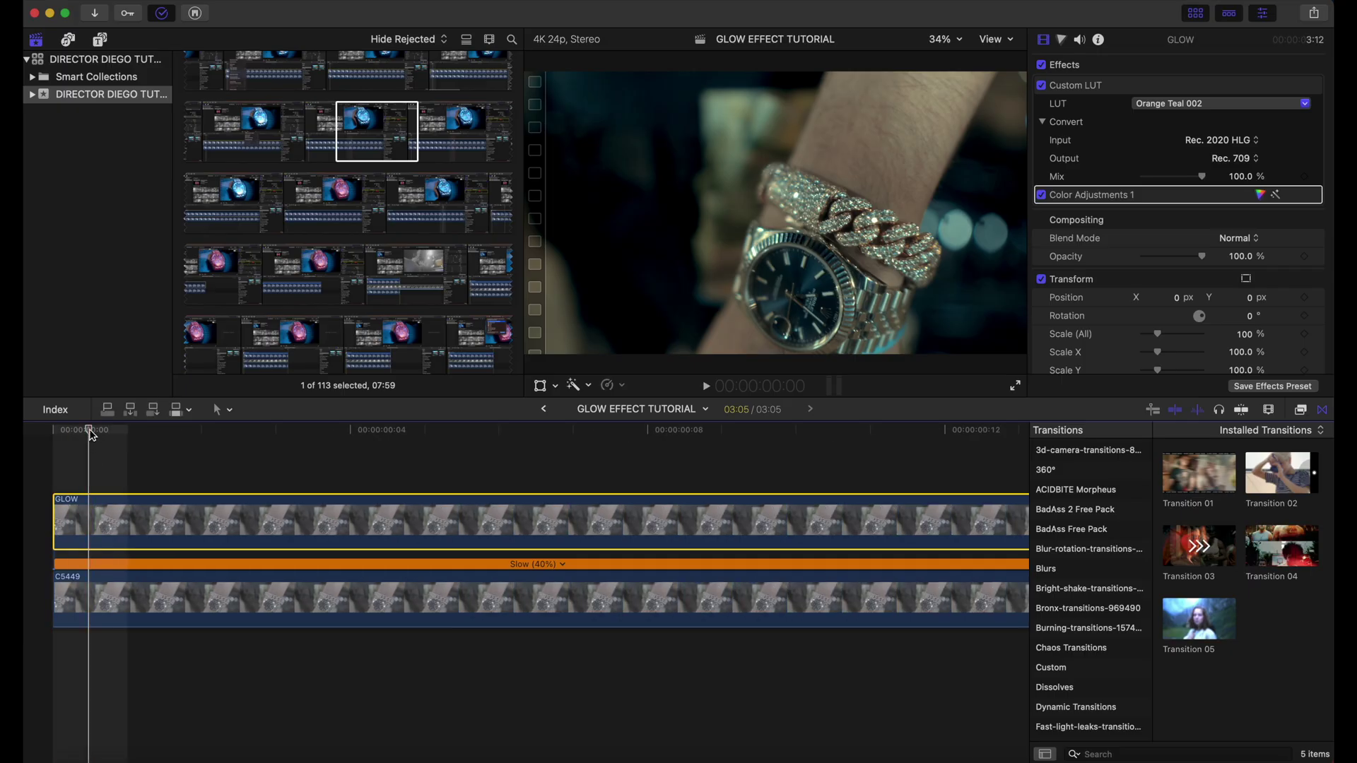
click(587, 388)
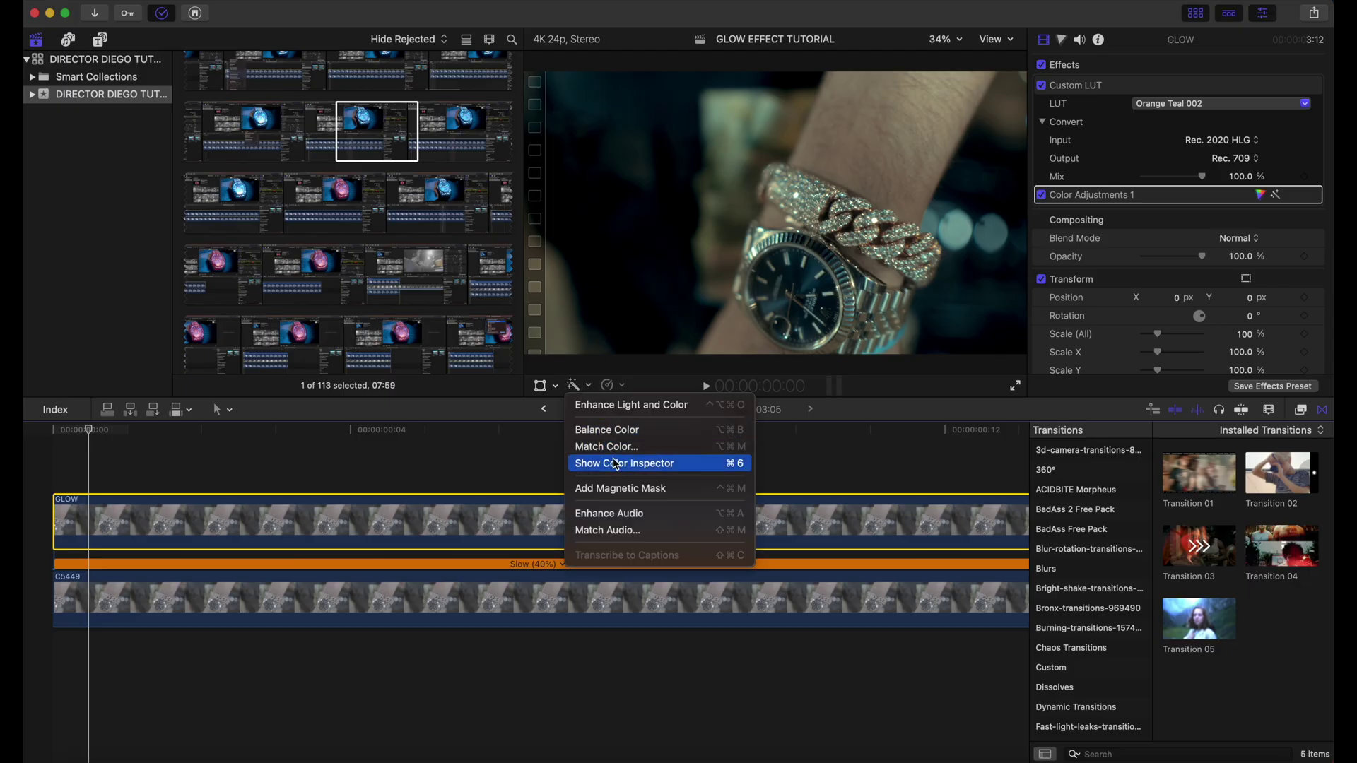
click(601, 488)
Mask only the watch, leaving out the bracelet, and analyze the mask across the whole clip.
click(766, 250)
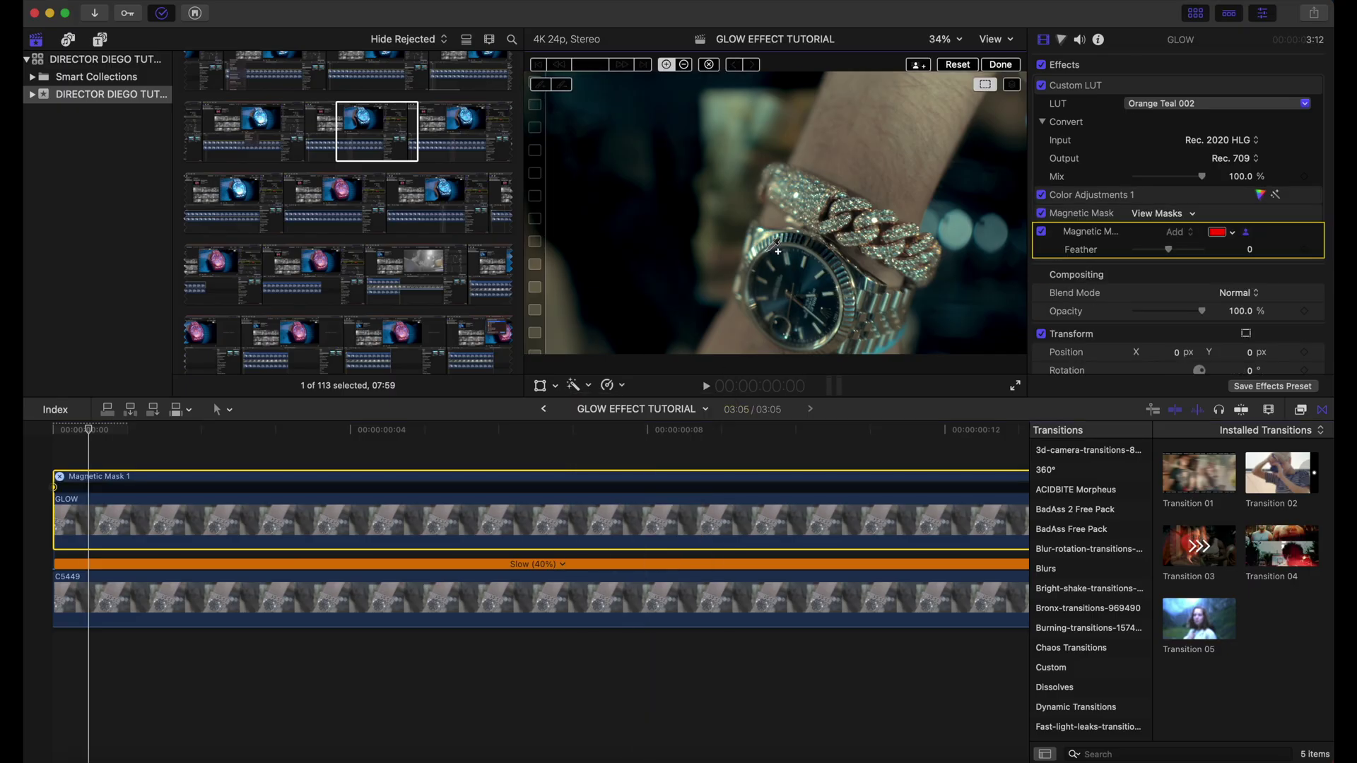
click(802, 267)
key(super+z)
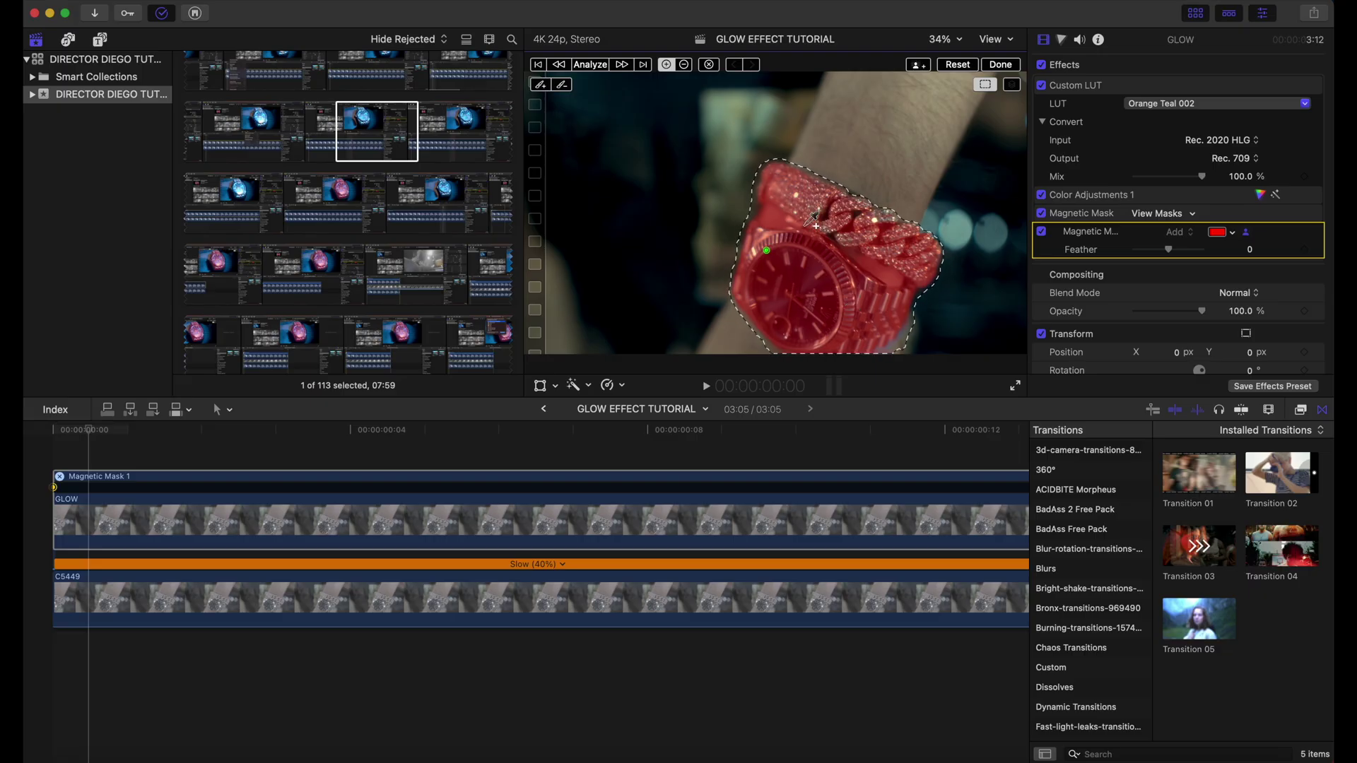
click(796, 254)
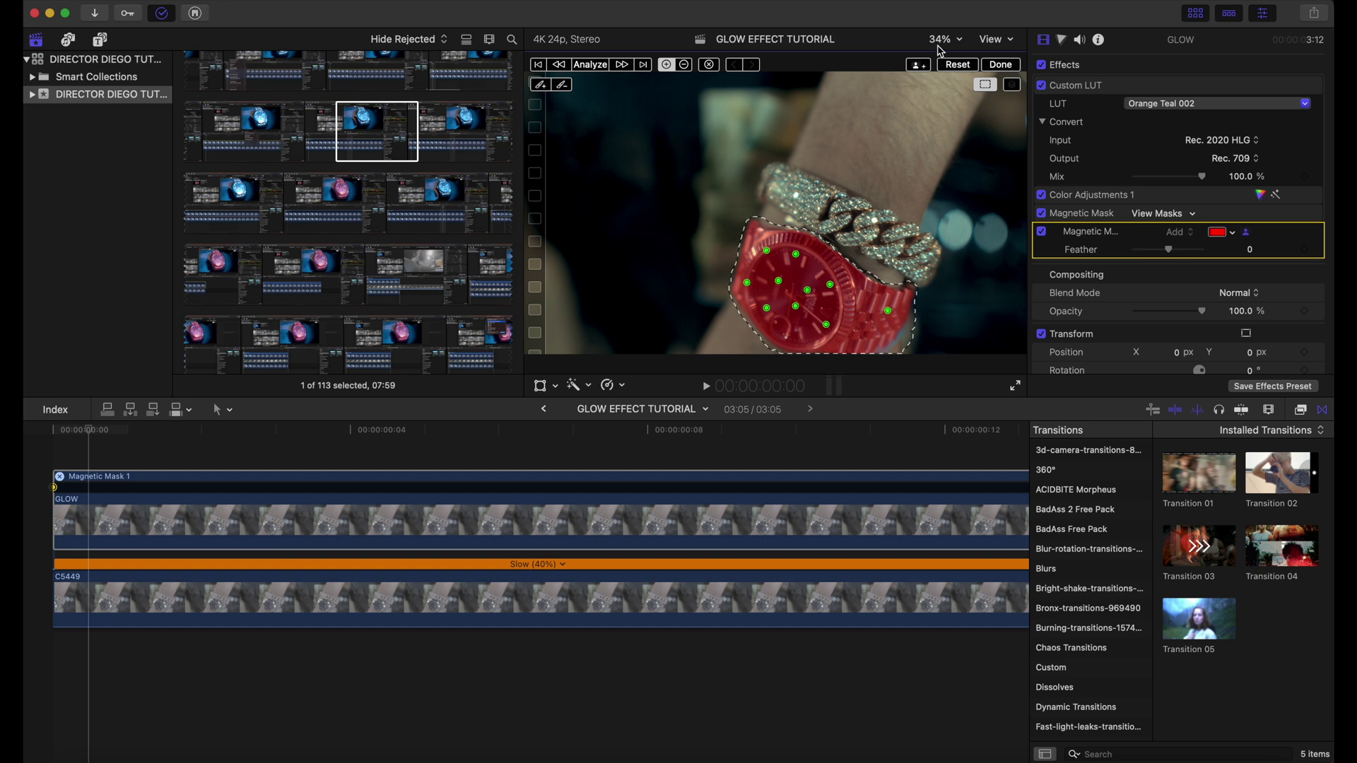
click(563, 85)
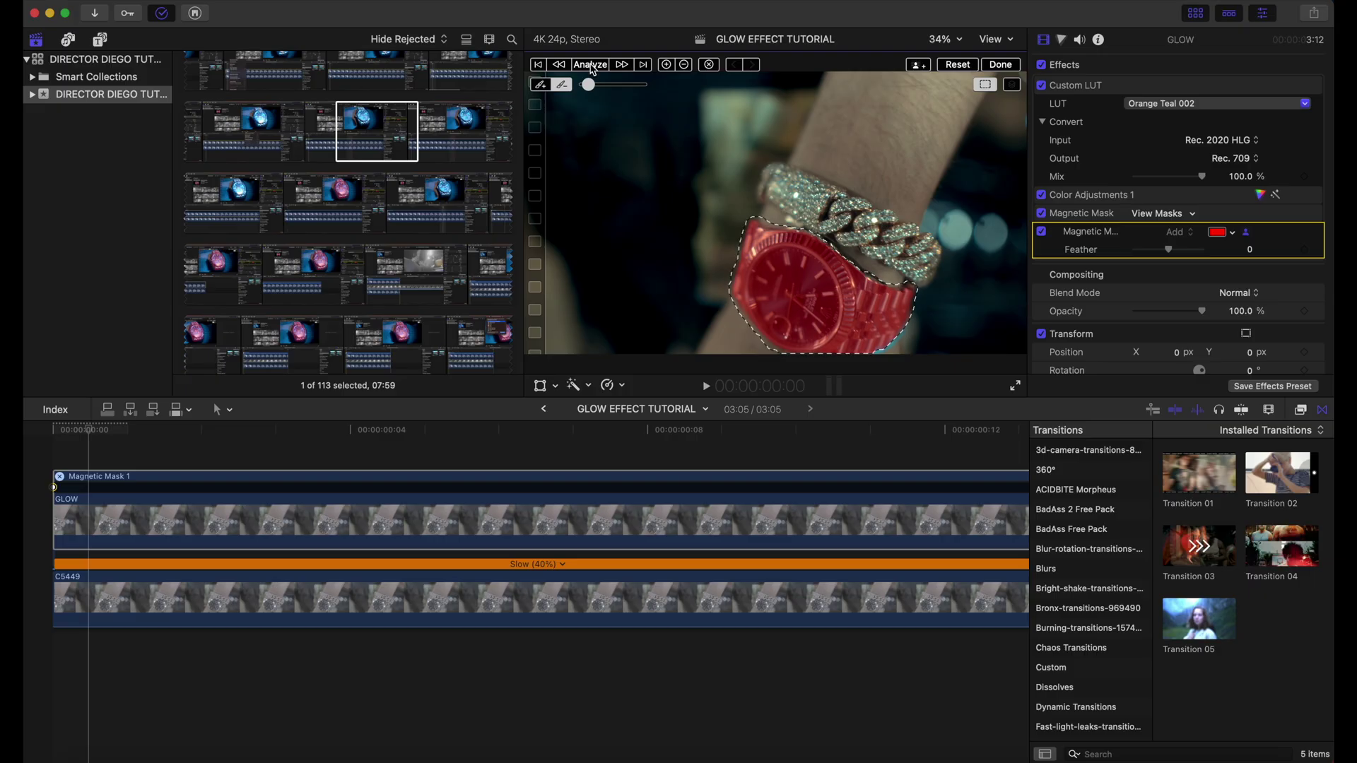
click(591, 64)
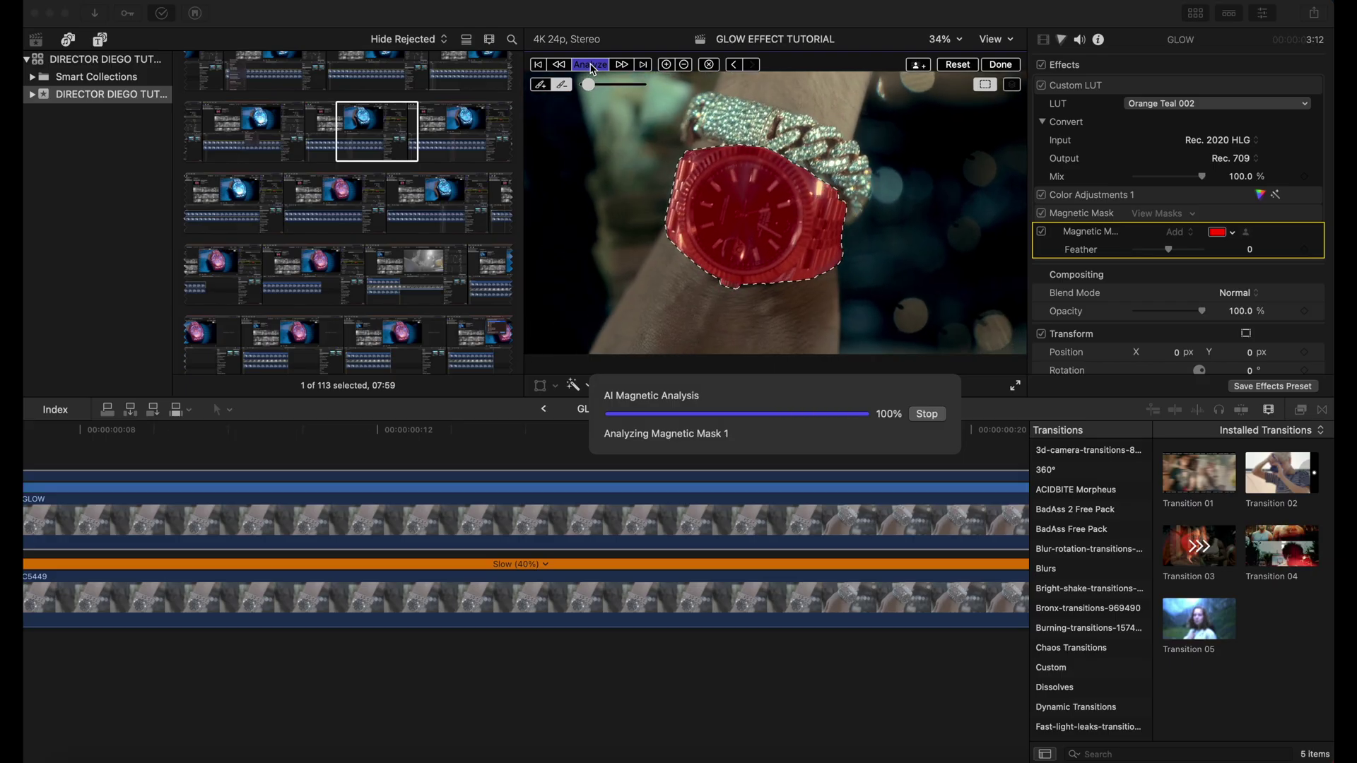
click(999, 64)
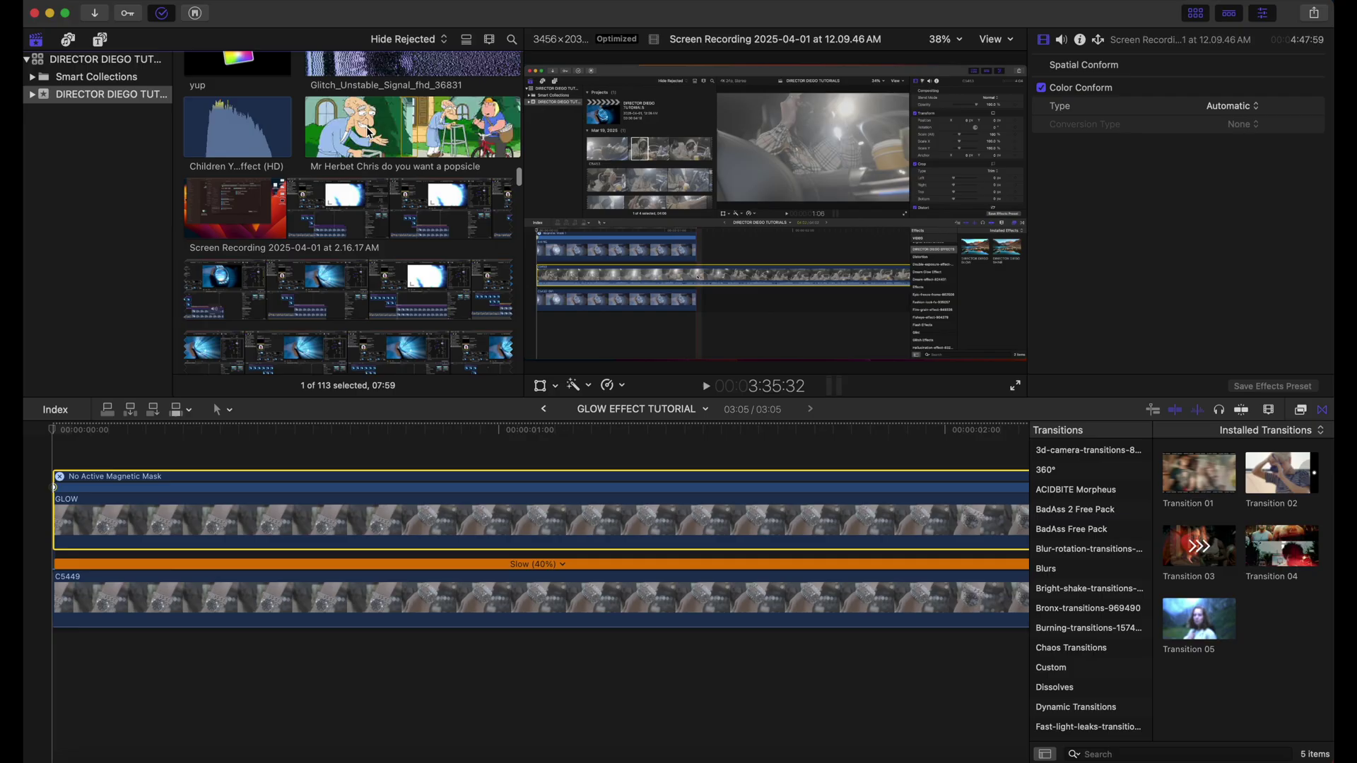
Place the Mr Herbet cartoon clip between the GLOW and C5449 clips, extend it to their full length and play the masked result.
key(XF86AudioRaiseVolume)
drag(375, 131, 97, 447)
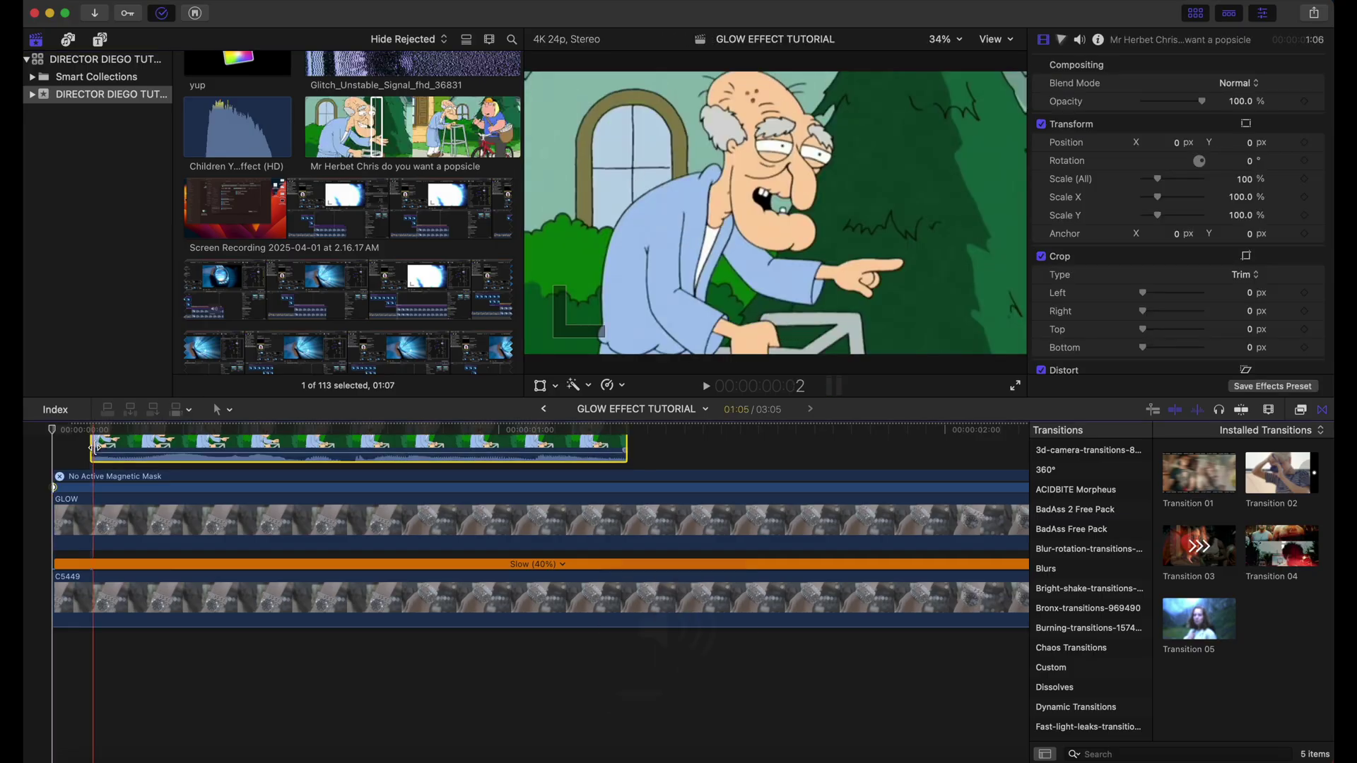
key(XF86AudioRaiseVolume)
key(super+minus)
scroll(106, 467, up, 3)
drag(71, 515, 67, 588)
drag(339, 587, 766, 592)
key(space)
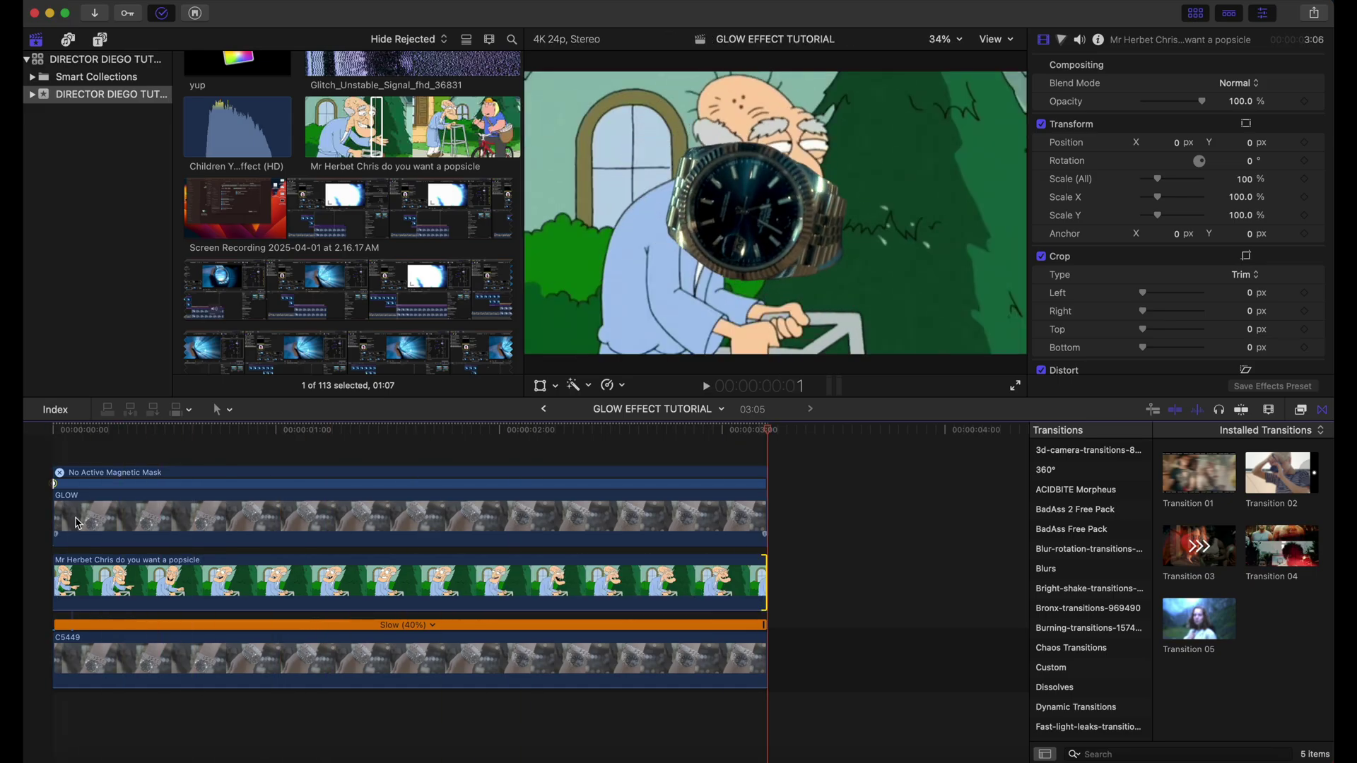
Set the Feather of the GLOW clip's magnetic mask to 20.0.
click(397, 487)
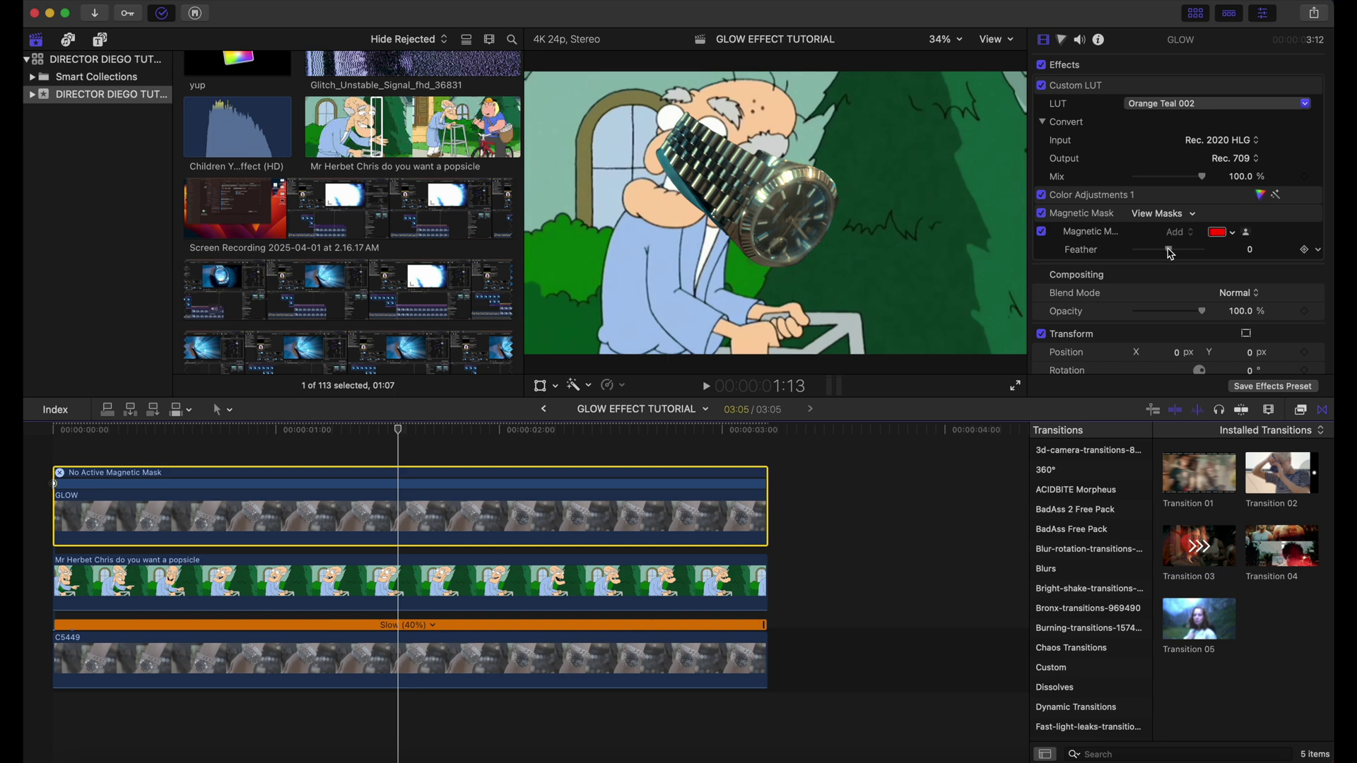
mouse_move(1171, 254)
mouse_down()
mouse_move(1195, 253)
mouse_move(1154, 253)
mouse_move(1175, 253)
mouse_up()
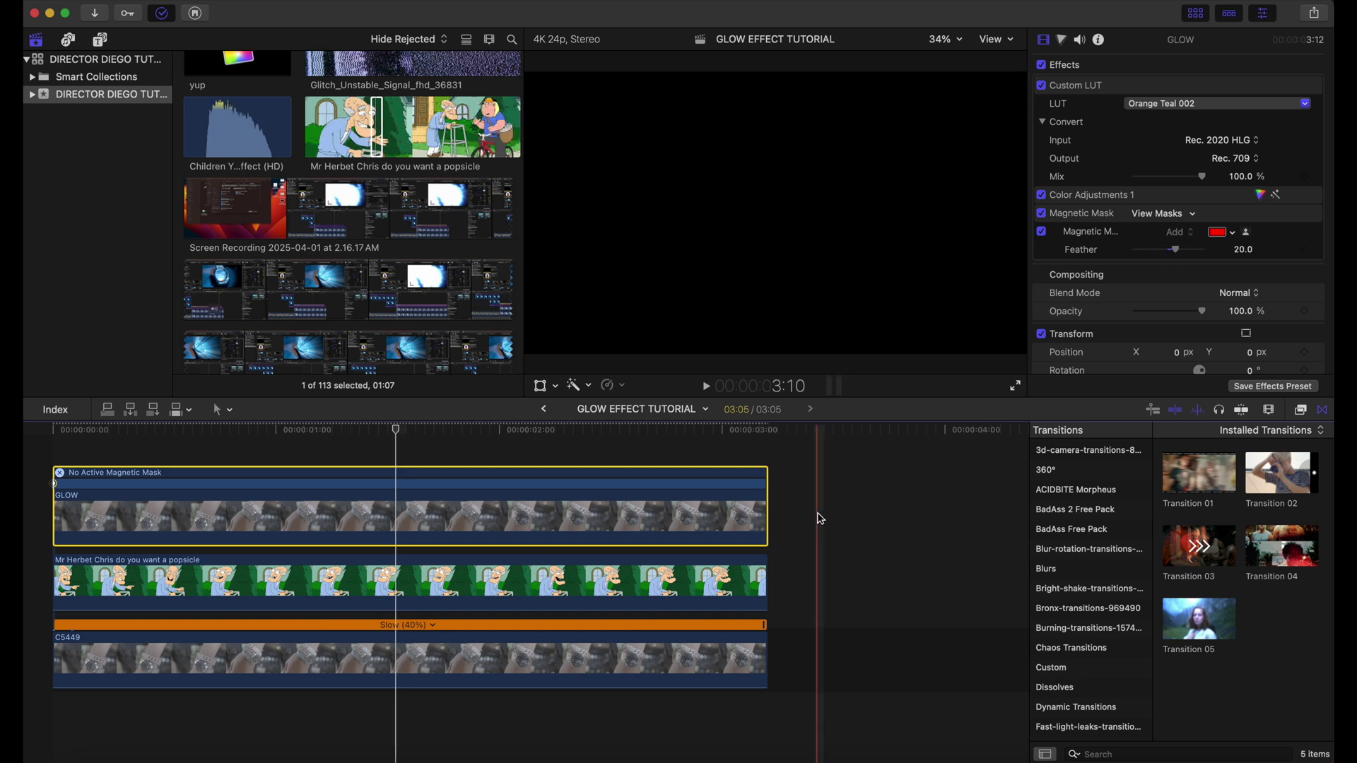
Delete the cartoon clip from between the GLOW and C5449 clips.
click(836, 584)
click(432, 583)
key(Delete)
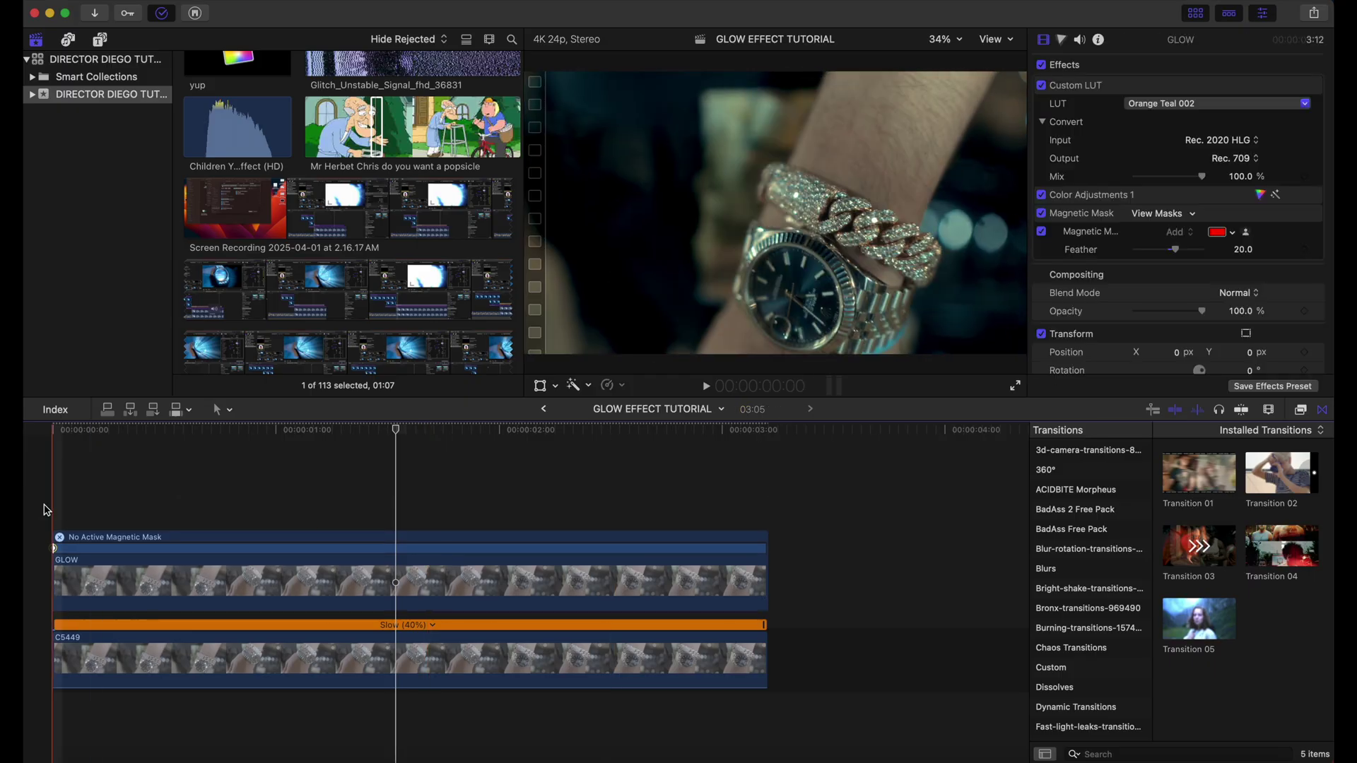
Apply the DIRECTOR DIEGO GLOW effect from the DIRECTOR DIEGO EFFECTS category to the GLOW clip.
key(cmd+z)
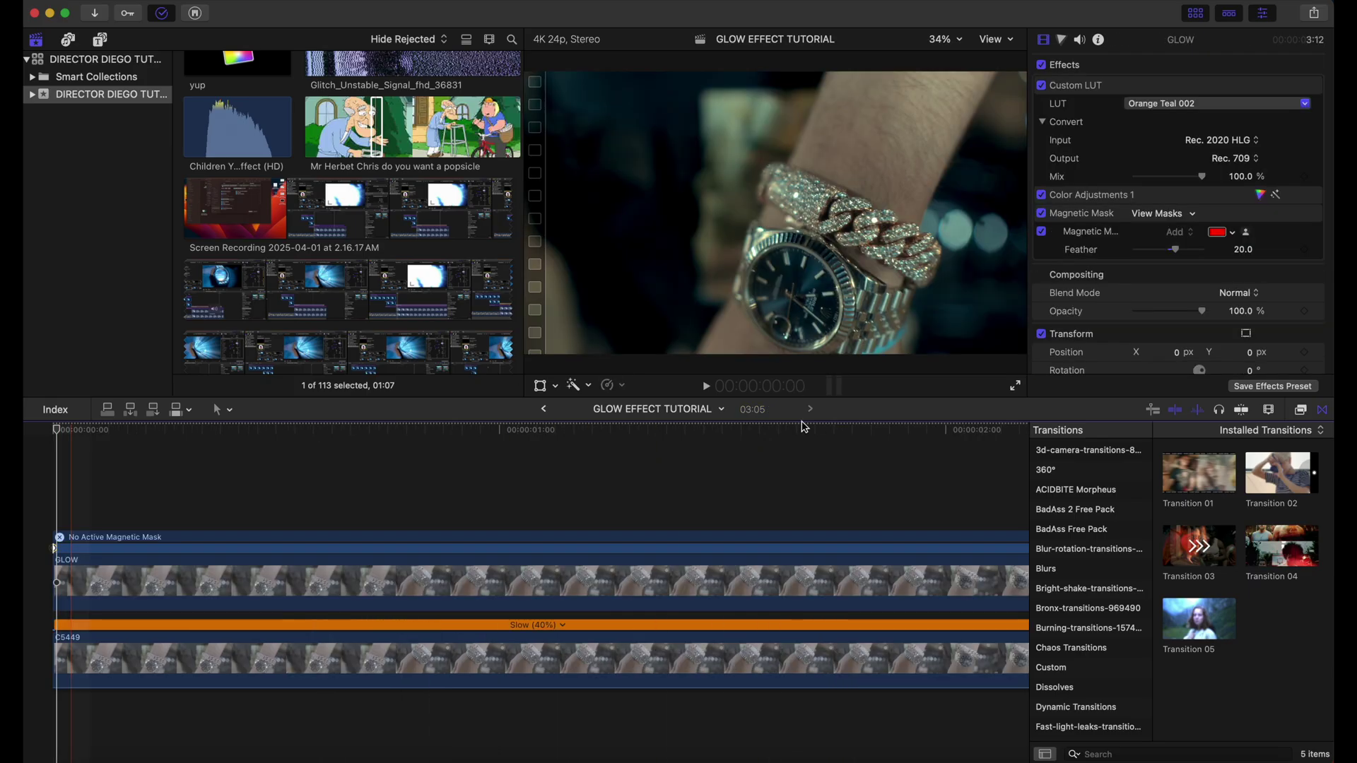
click(1301, 411)
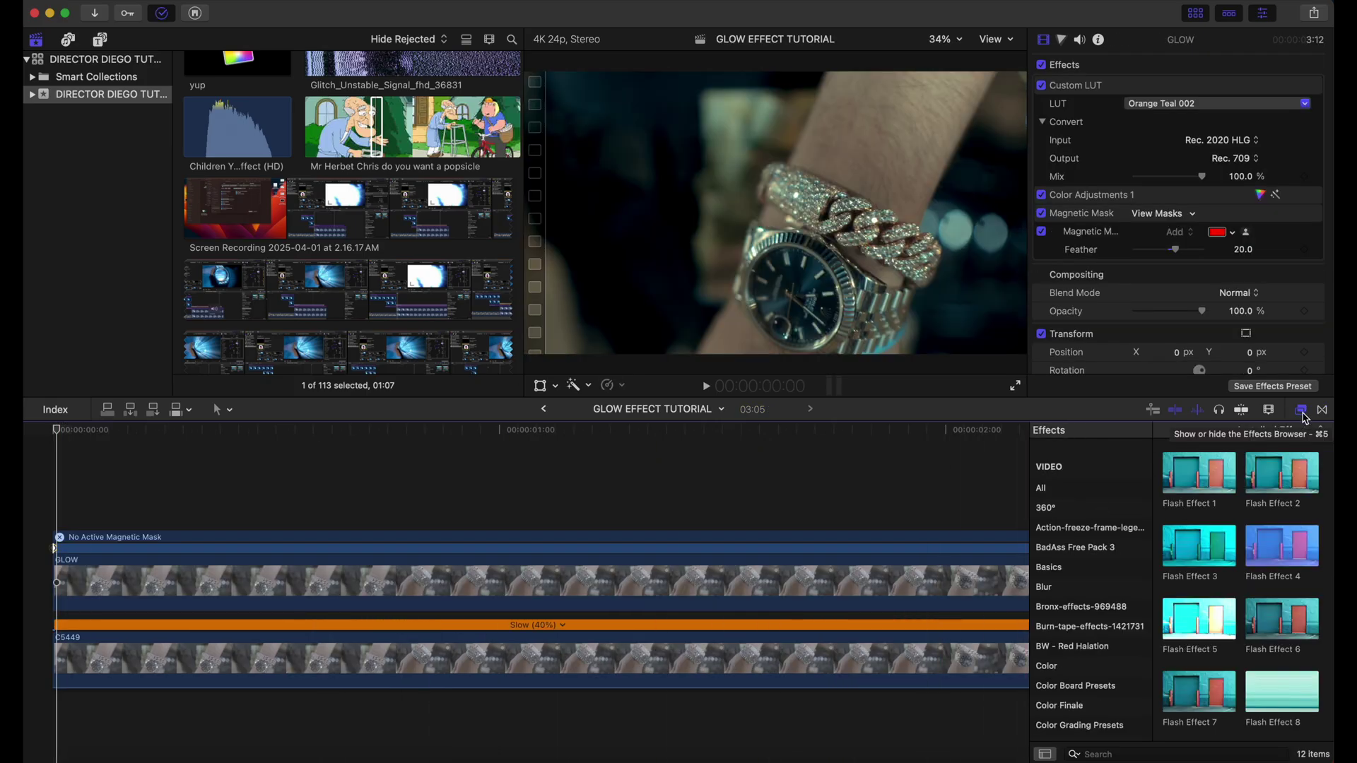
scroll(1088, 601, down, 10)
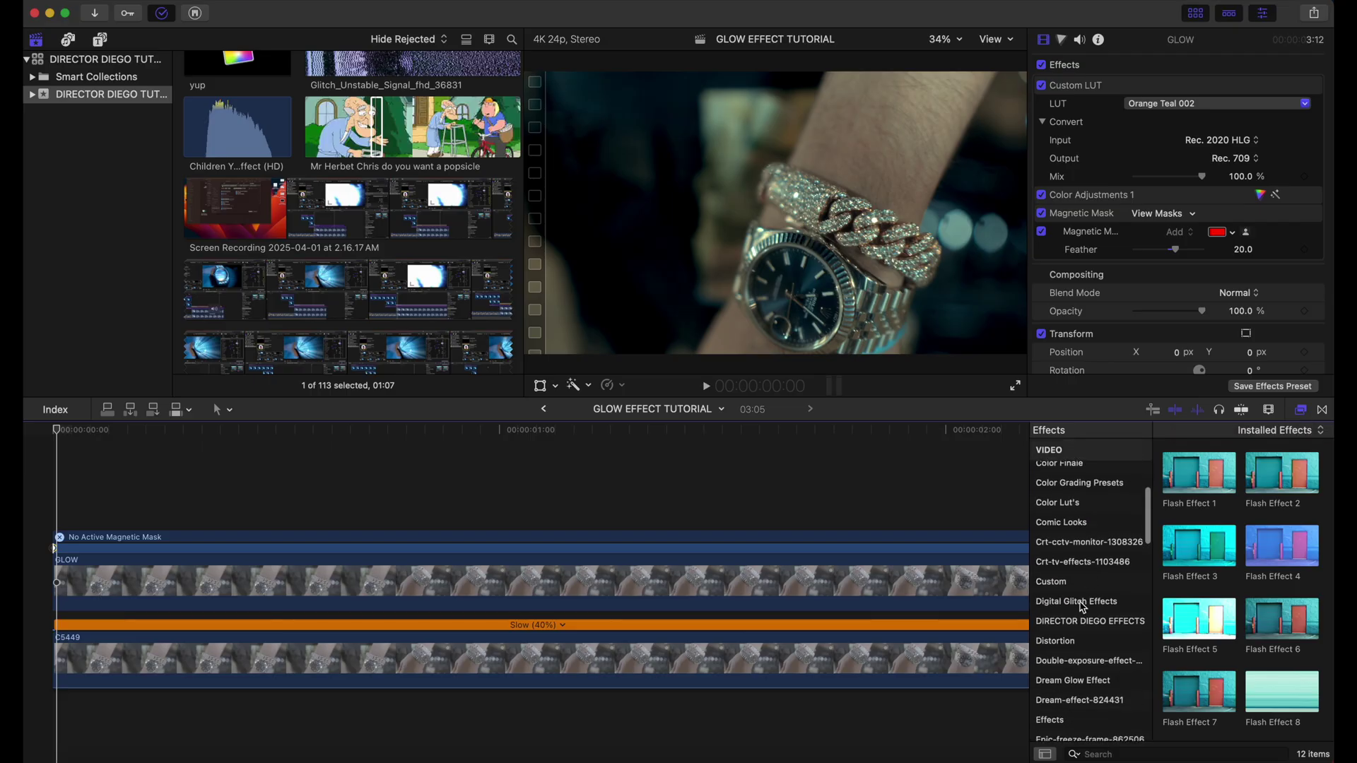
click(1090, 621)
drag(1198, 472, 110, 576)
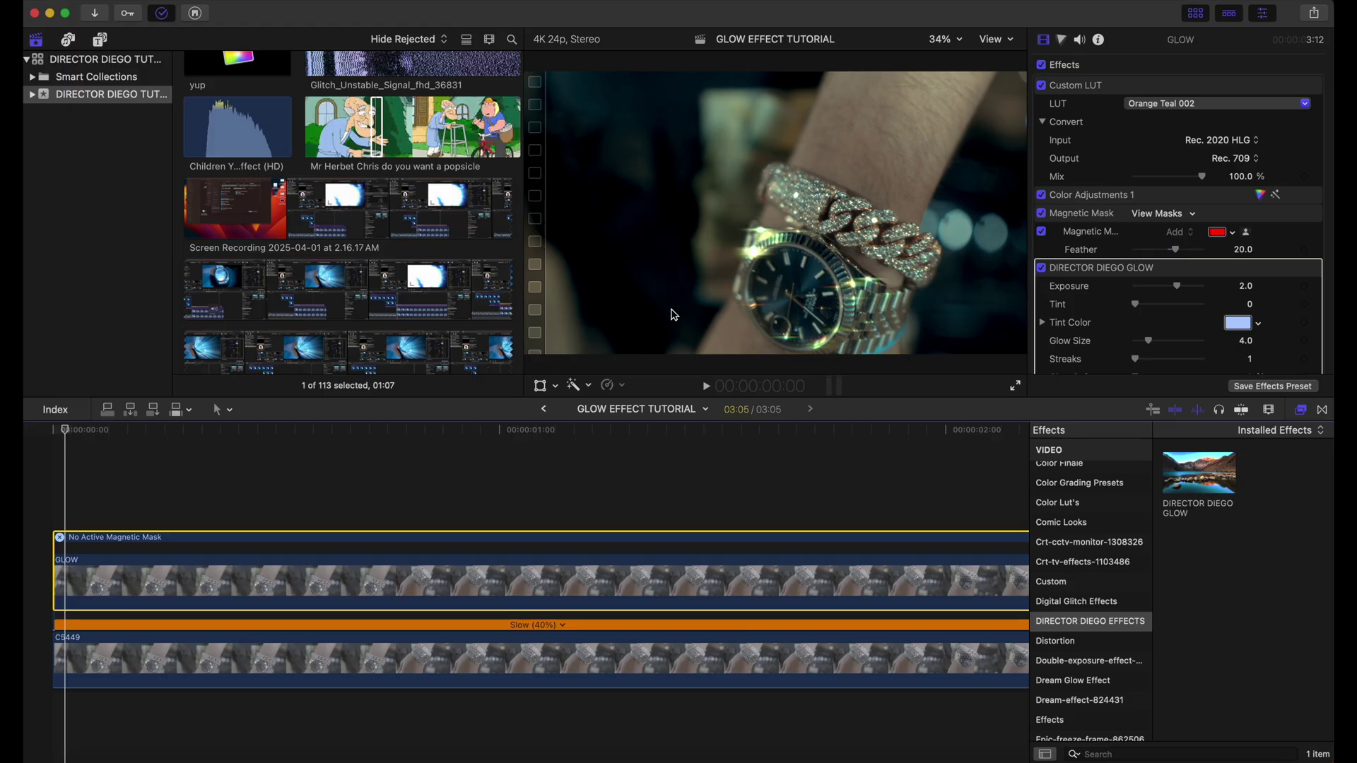
Set the glow effect's Exposure to 7.0, Intensity to 2.71, Glow Size to 10.0 and Streaks to 3.
scroll(1180, 177, down, 5)
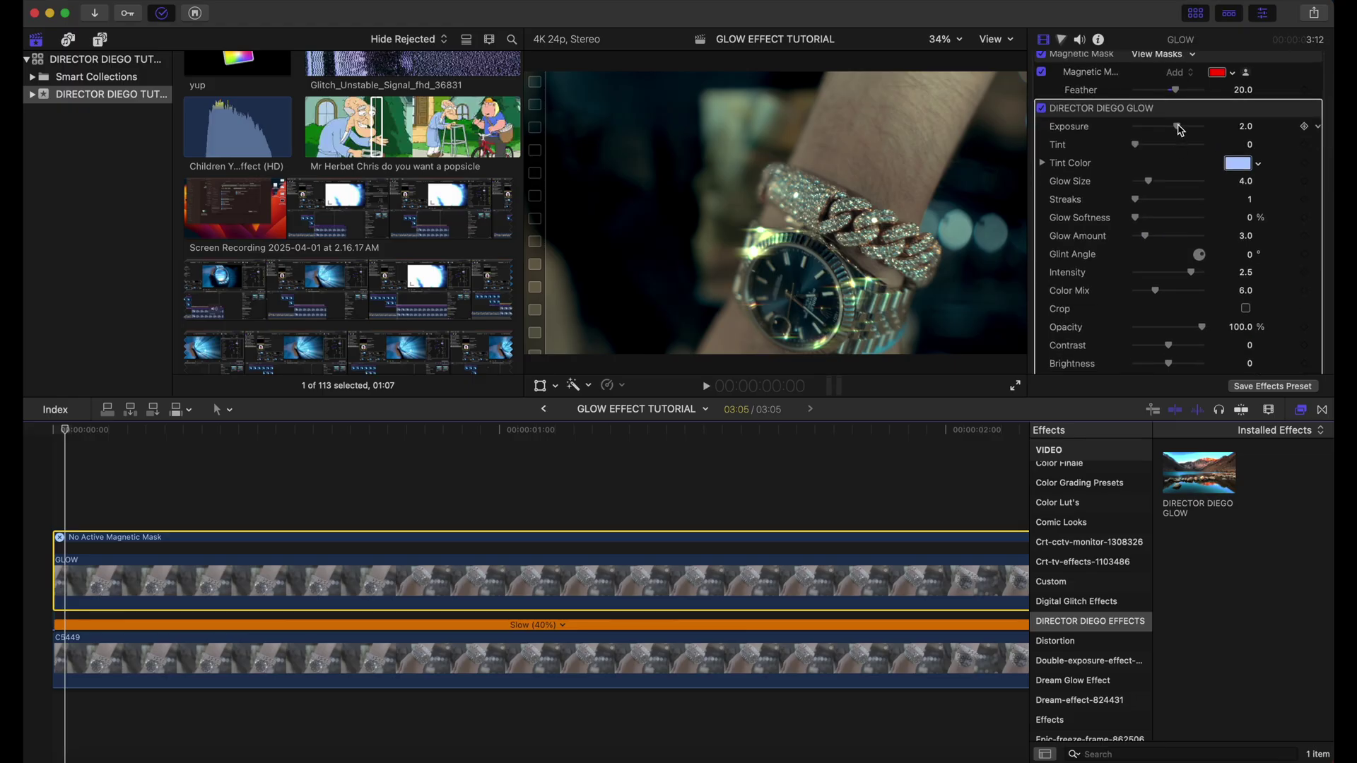
key(Home)
drag(1184, 130, 1201, 132)
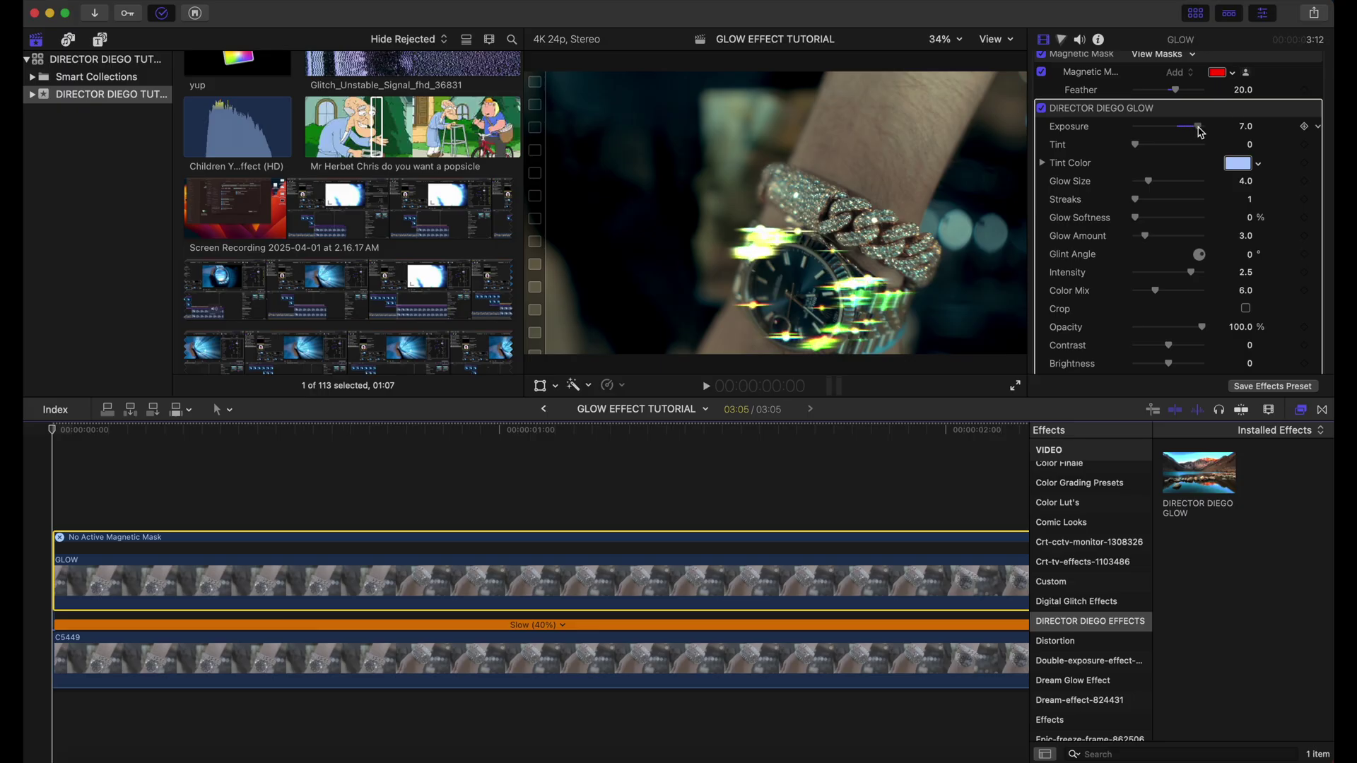
drag(1194, 277, 1199, 277)
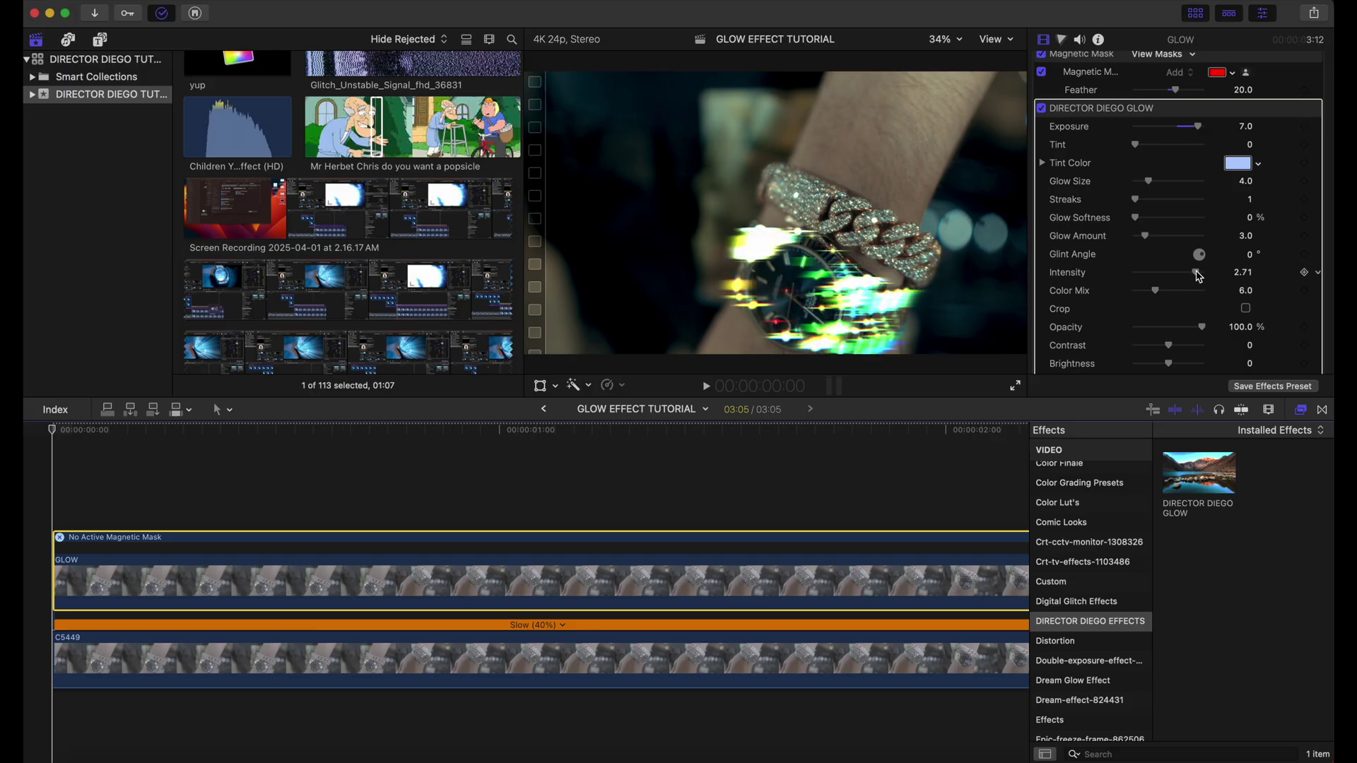
mouse_move(1150, 182)
mouse_down()
mouse_move(1173, 182)
mouse_move(1150, 206)
mouse_up()
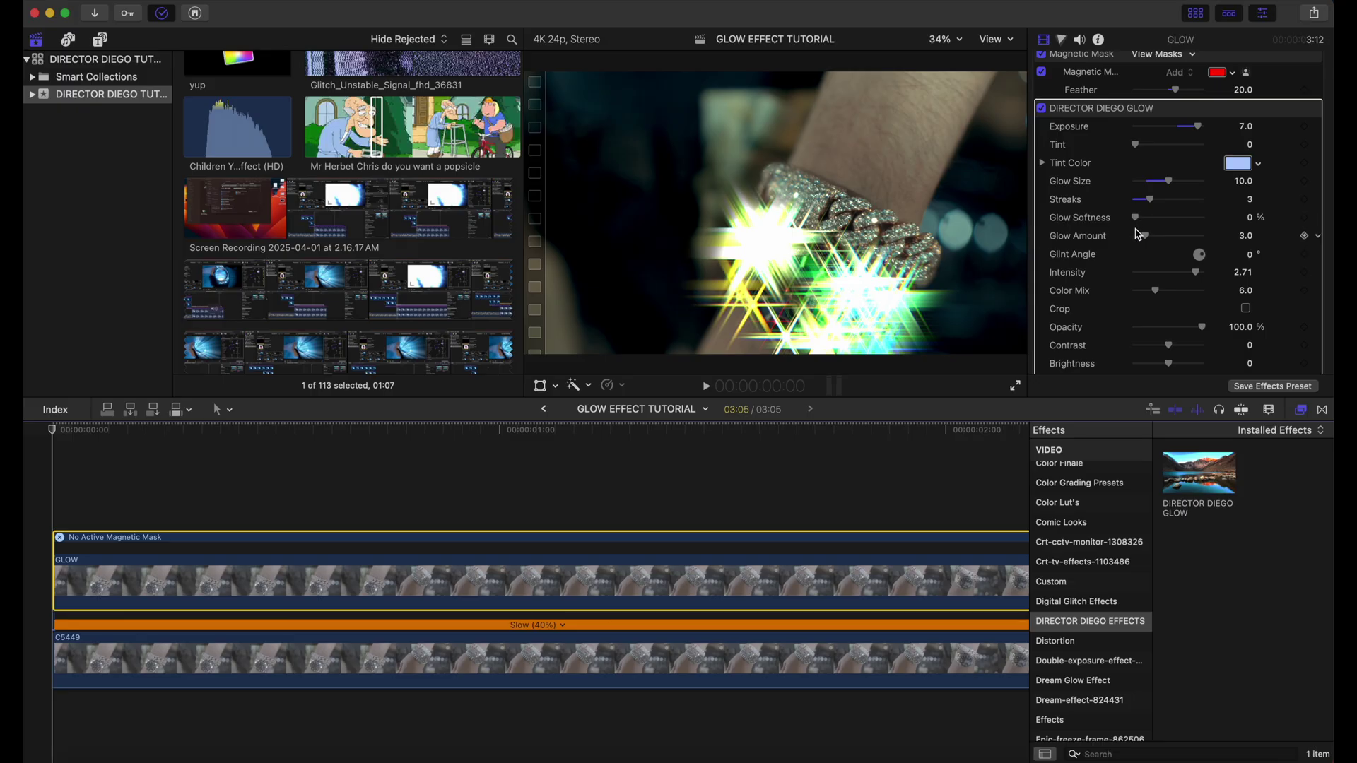
Set Glow Softness to 100%, Glow Amount to 49.7 and Exposure to 3.0, and play back the glow.
mouse_move(1135, 218)
mouse_down()
mouse_move(1213, 221)
mouse_move(1187, 237)
mouse_move(1210, 236)
mouse_up()
drag(1196, 128, 1181, 129)
key(super+minus)
key(space)
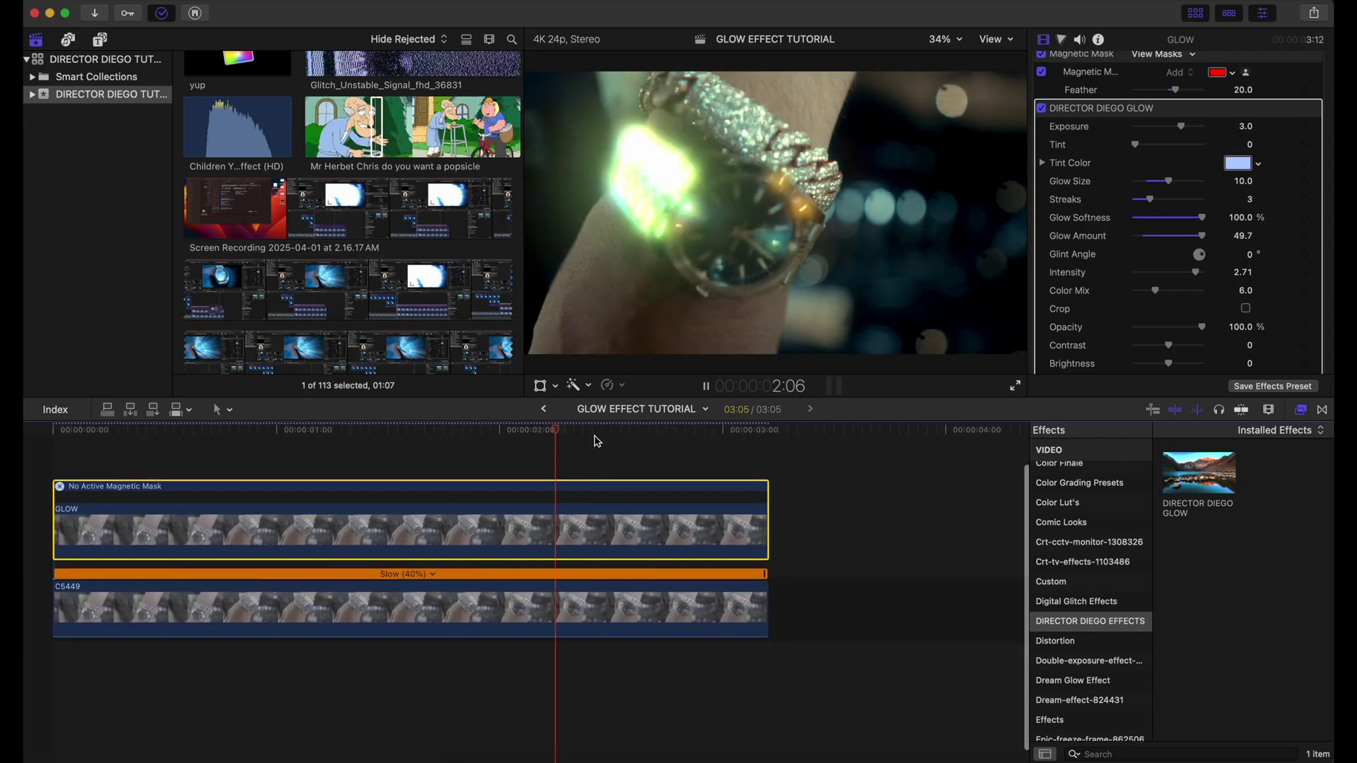
key(space)
Set the glow's Intensity to 2.62 and Exposure to 5.0, and play back the clip.
scroll(1183, 256, down, 2)
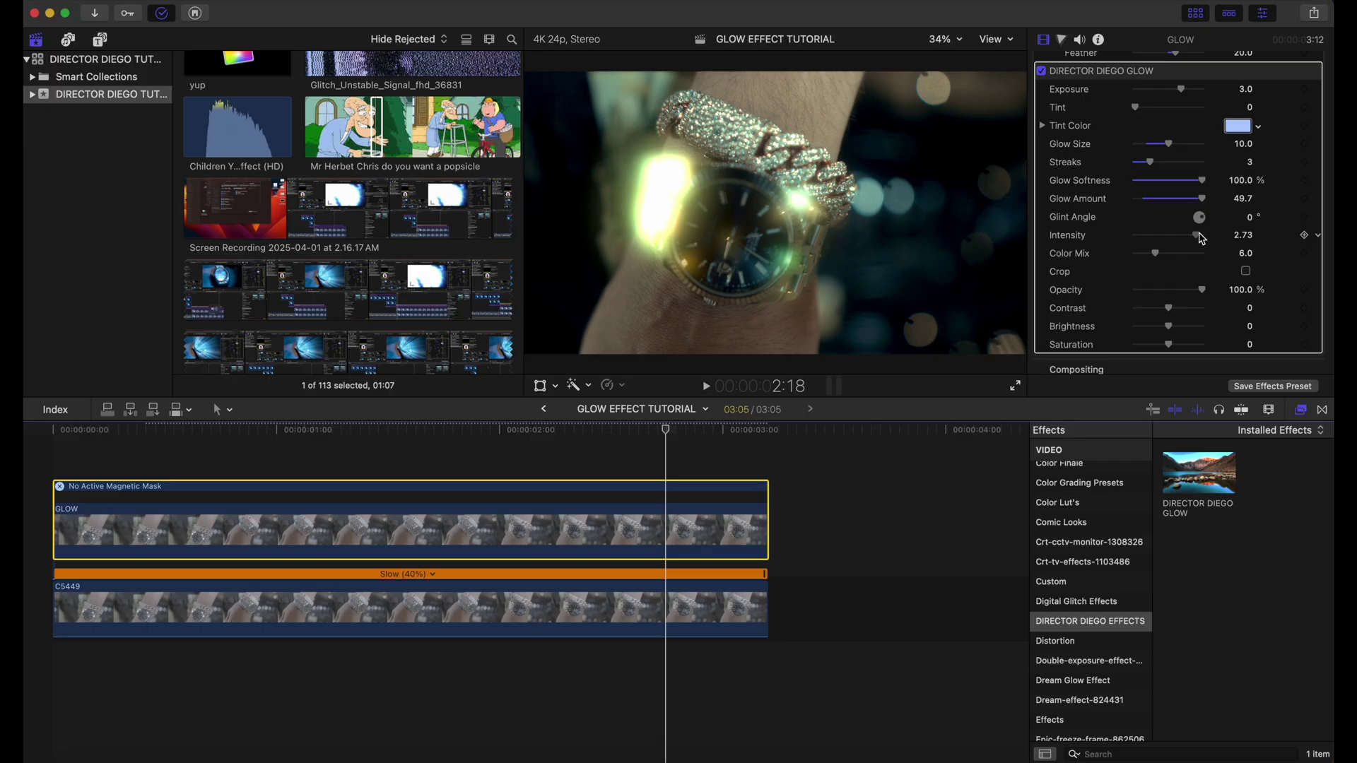
drag(1201, 238, 1205, 235)
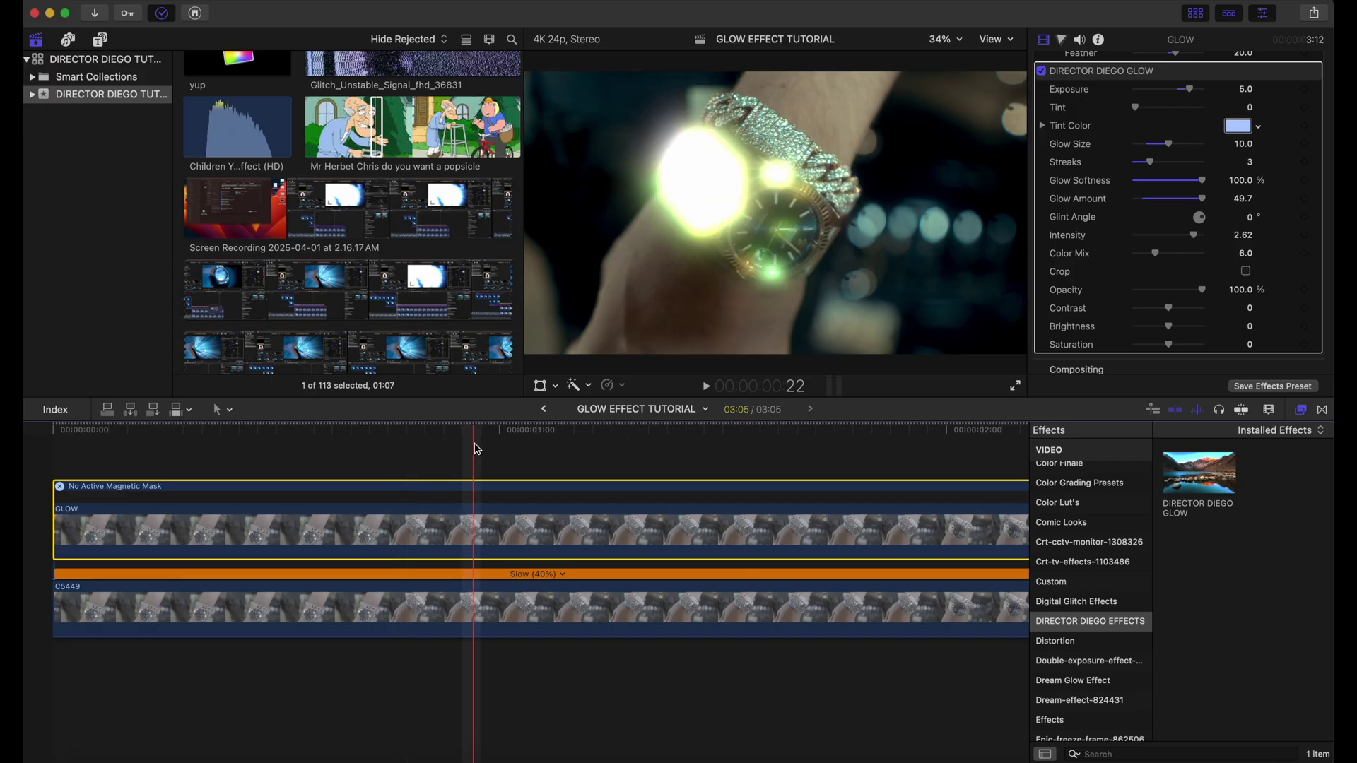
key(space)
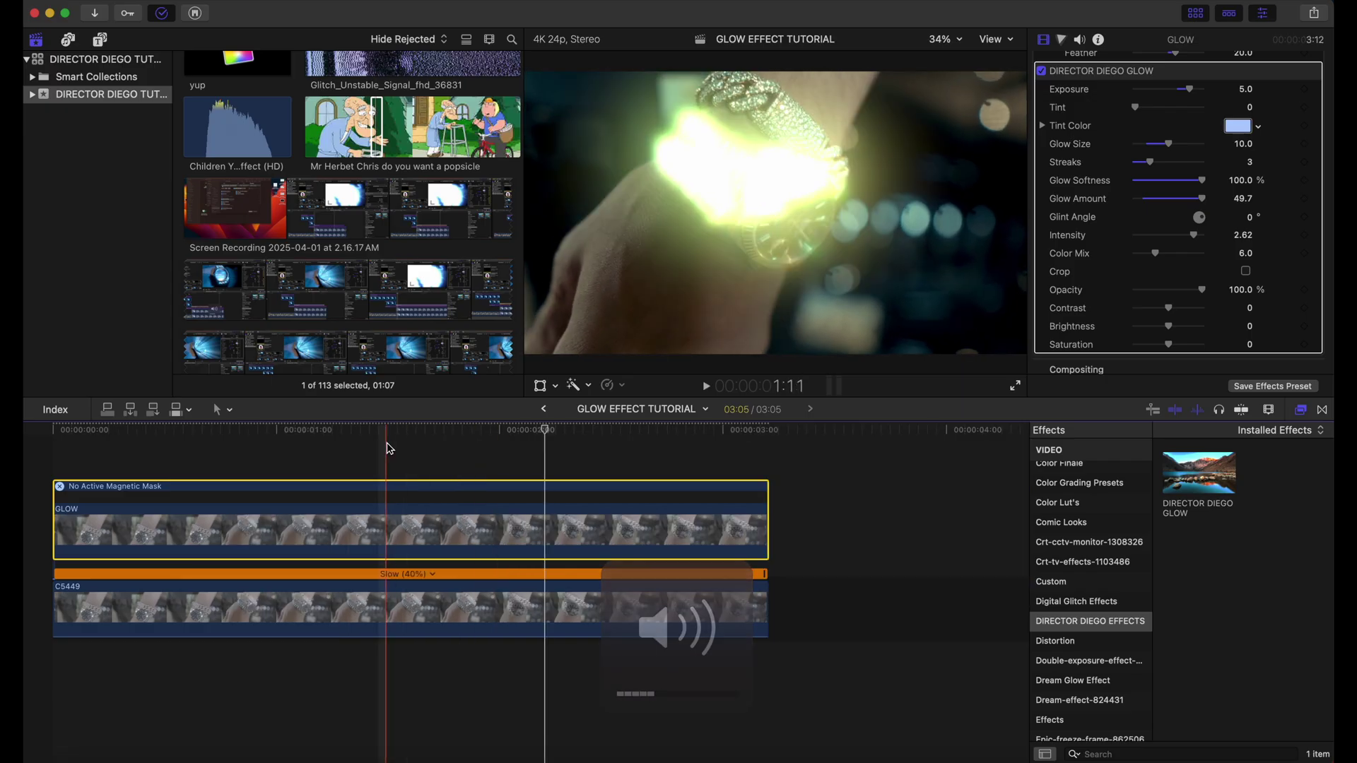
Set the glow's Tint to 1.0 with a yellow-green Tint Color and play back the clip.
drag(413, 431, 407, 429)
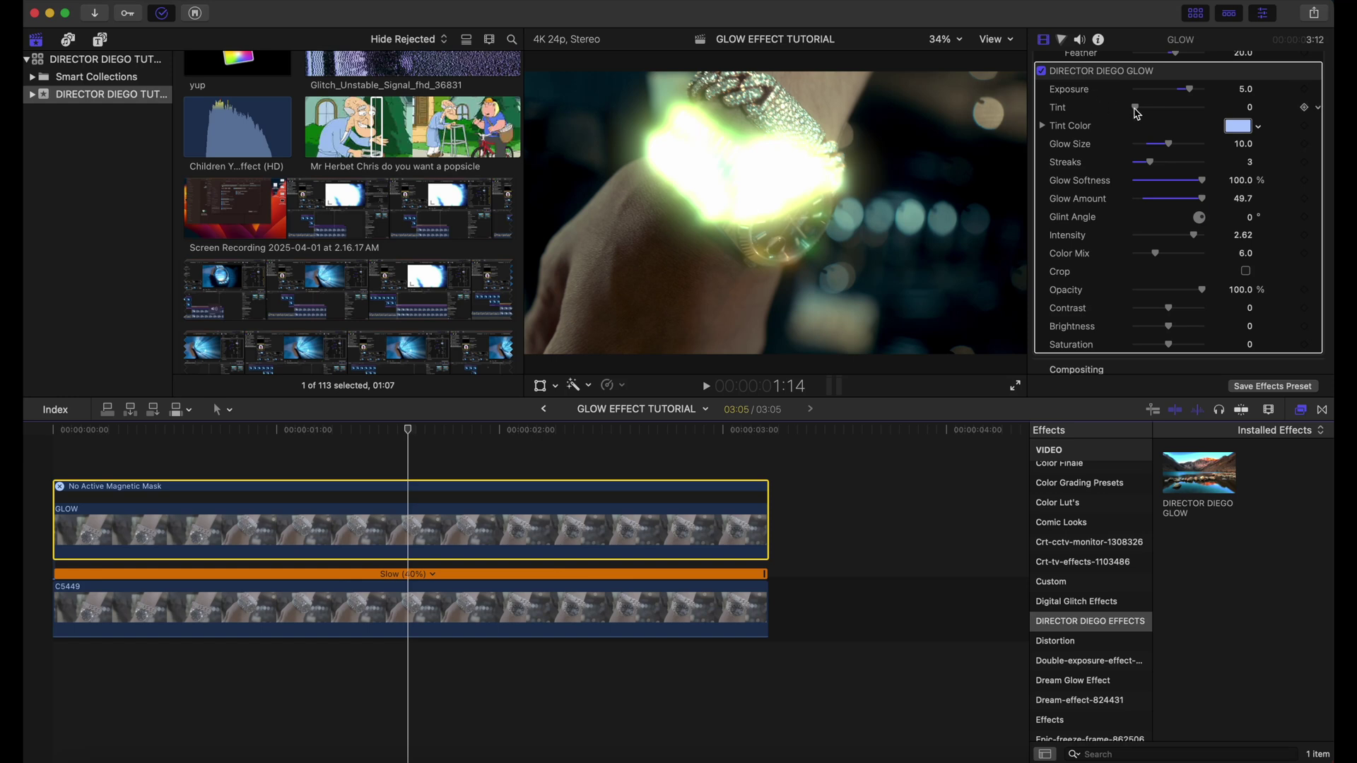
drag(1136, 110, 1201, 173)
click(1257, 126)
key(Escape)
key(super+equal)
scroll(463, 523, left, 5)
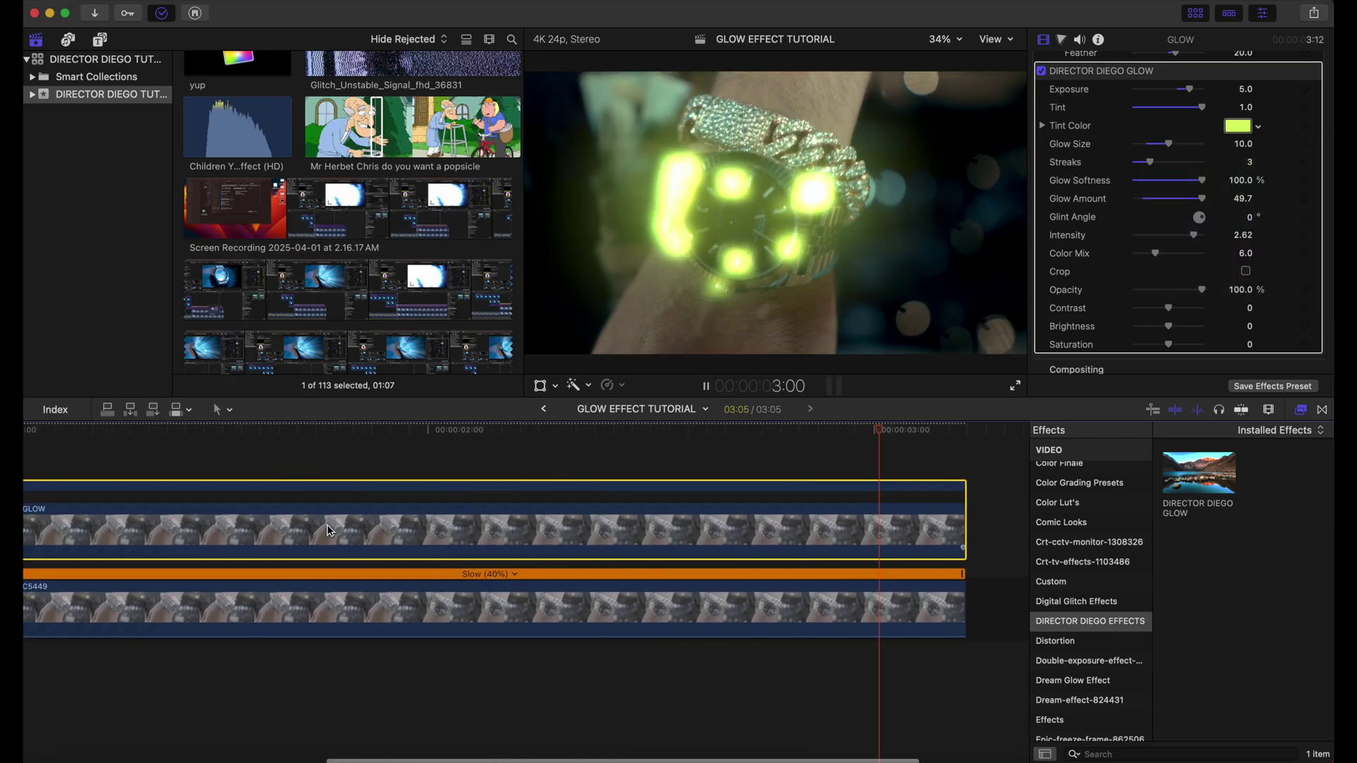
Stop playback and return to the beginning of the timeline.
key(space)
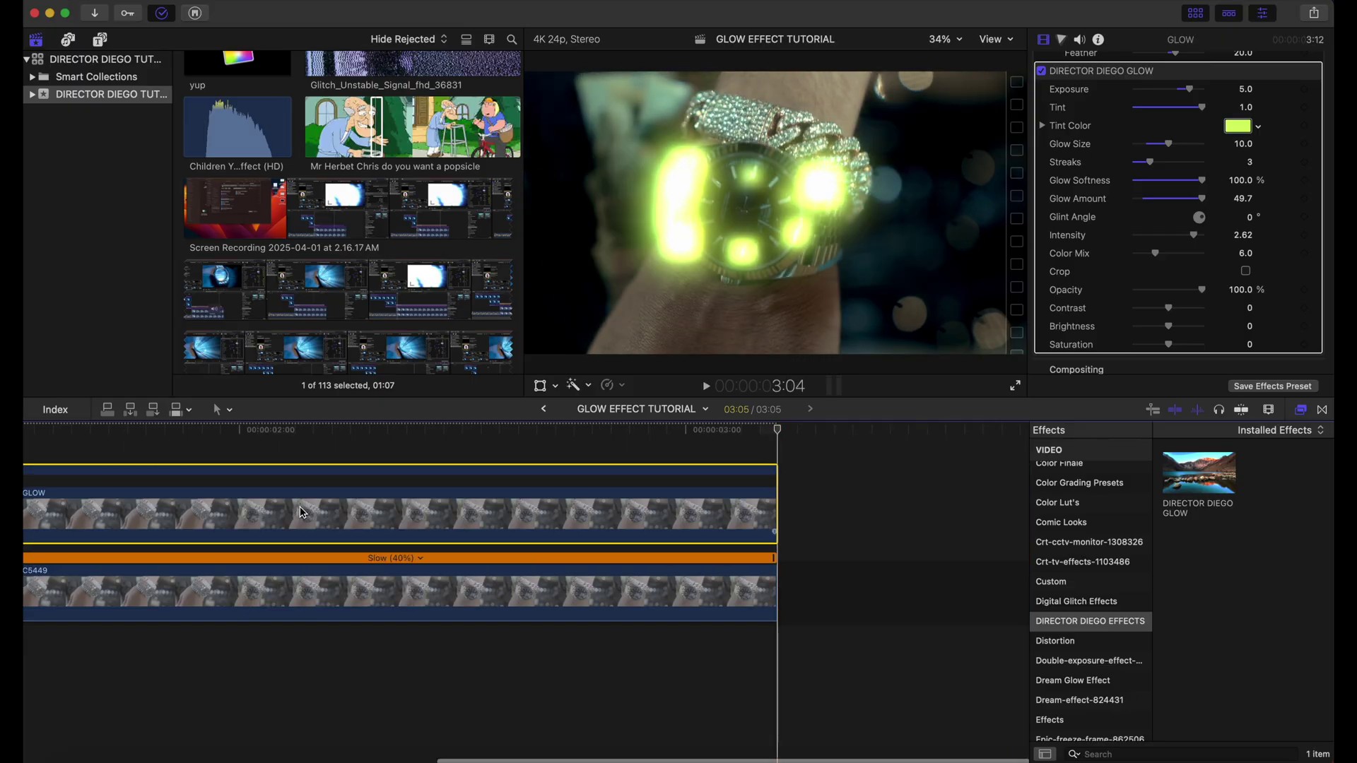
scroll(407, 508, left, 3)
scroll(406, 509, left, 5)
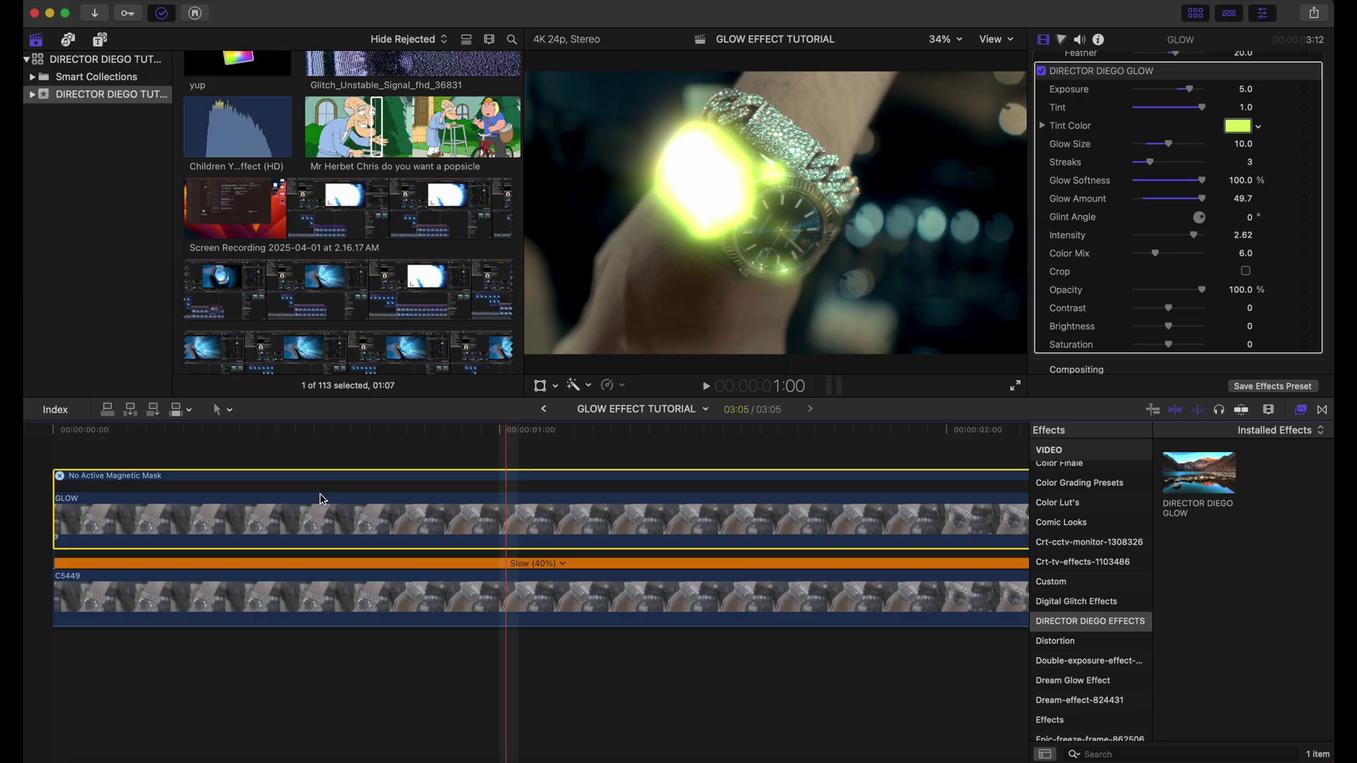
key(XF86AudioLowerVolume)
Try a glow Exposure of 3.0 at the clip's first frame and undo the change.
click(58, 429)
key(super+equal)
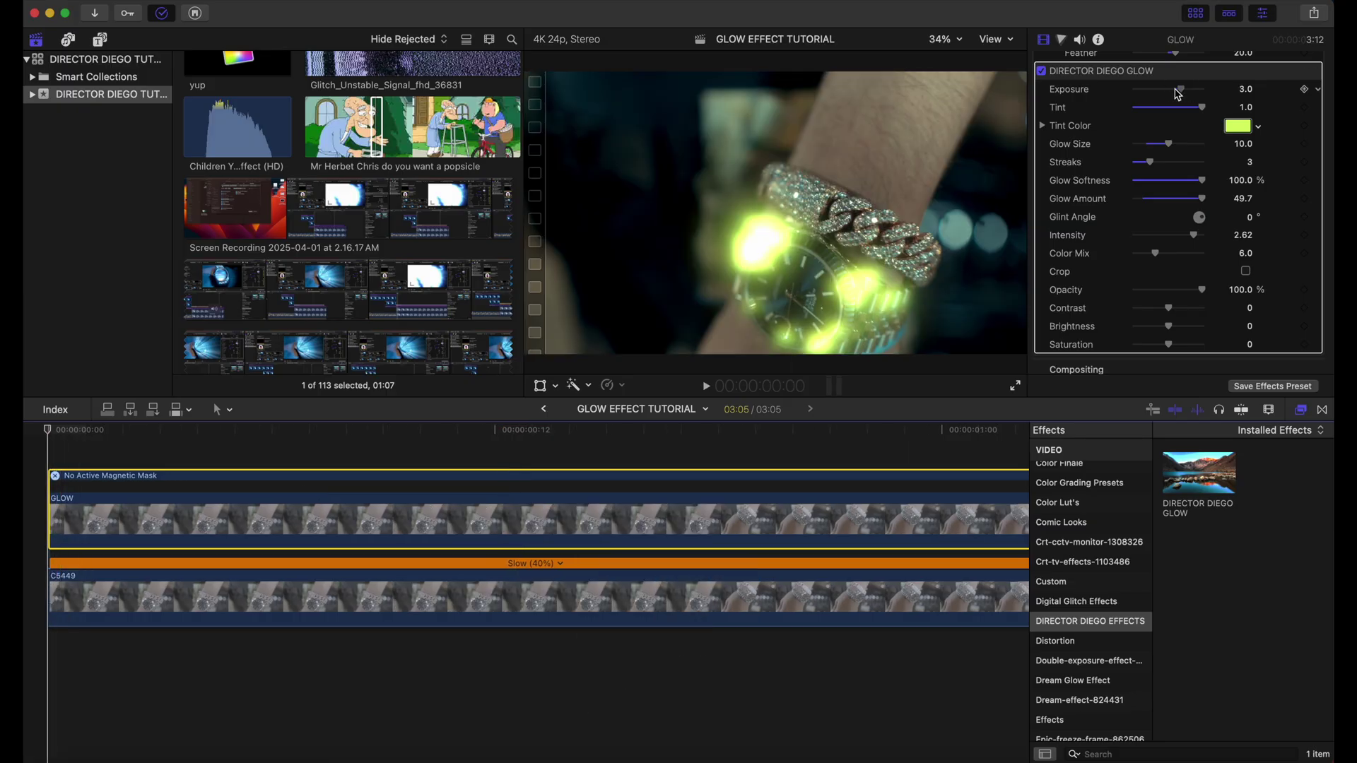
drag(1190, 91, 1166, 94)
key(super+z)
Set the glow's Intensity to 0 with a keyframe at frame 15 of the GLOW clip.
scroll(1166, 93, down, 2)
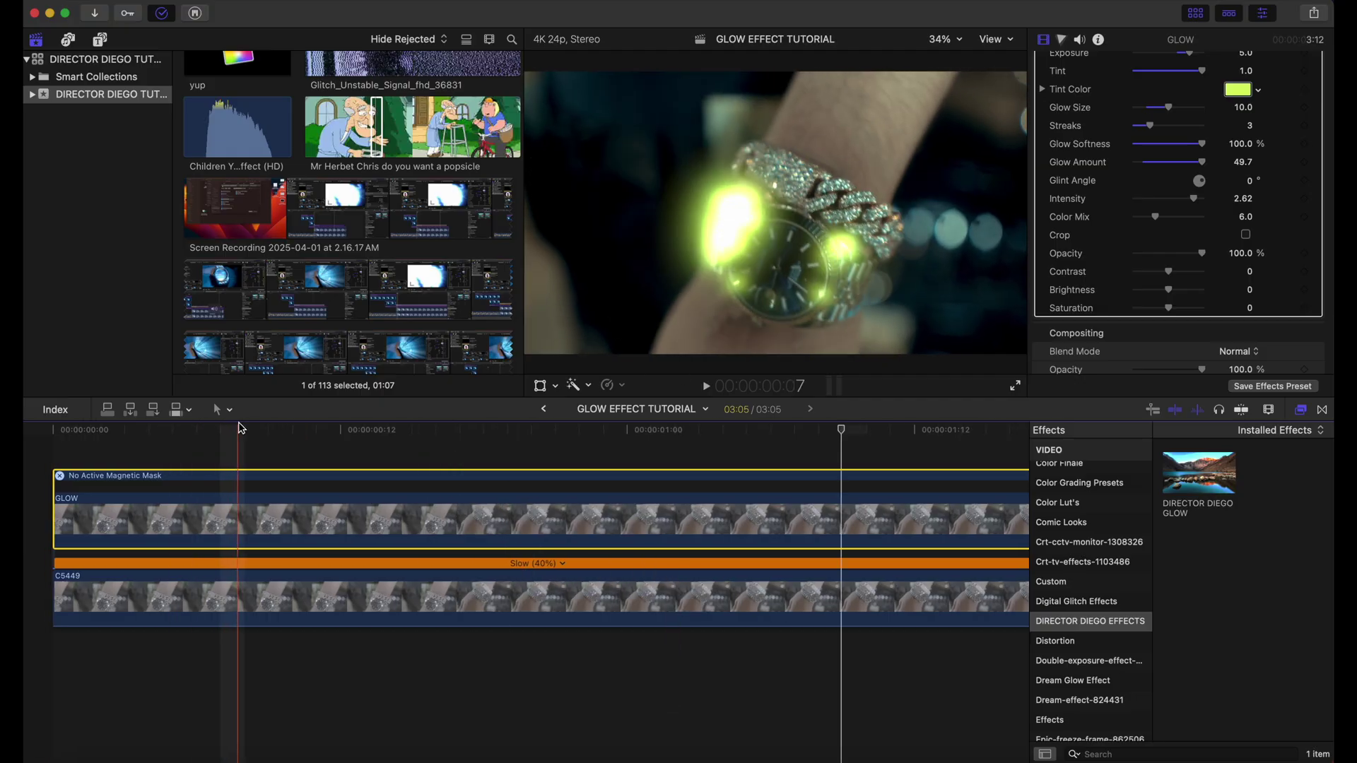
click(428, 432)
scroll(1173, 176, down, 3)
drag(1194, 135, 1129, 139)
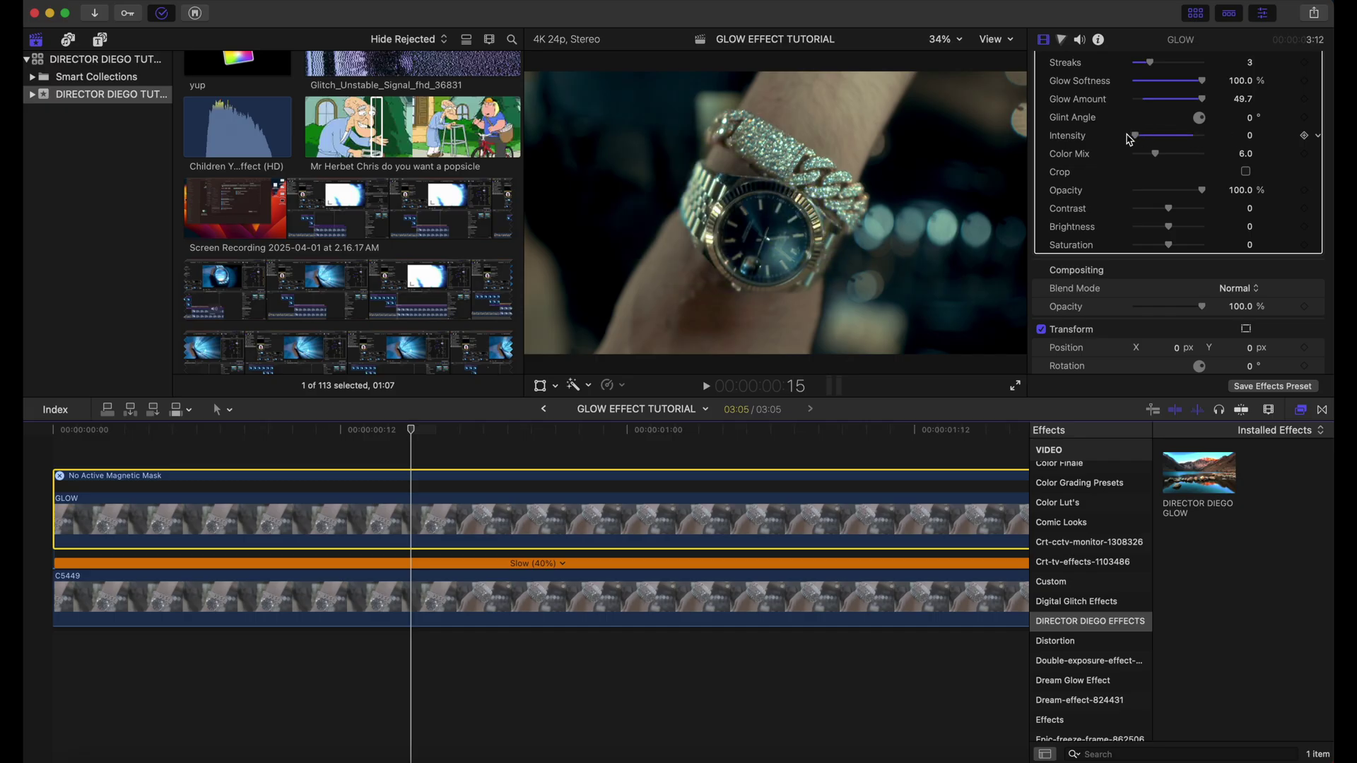
Keyframe the glow's Intensity at 2.95 at timecode 1:09 and play back the ramp.
drag(425, 432, 795, 432)
click(699, 431)
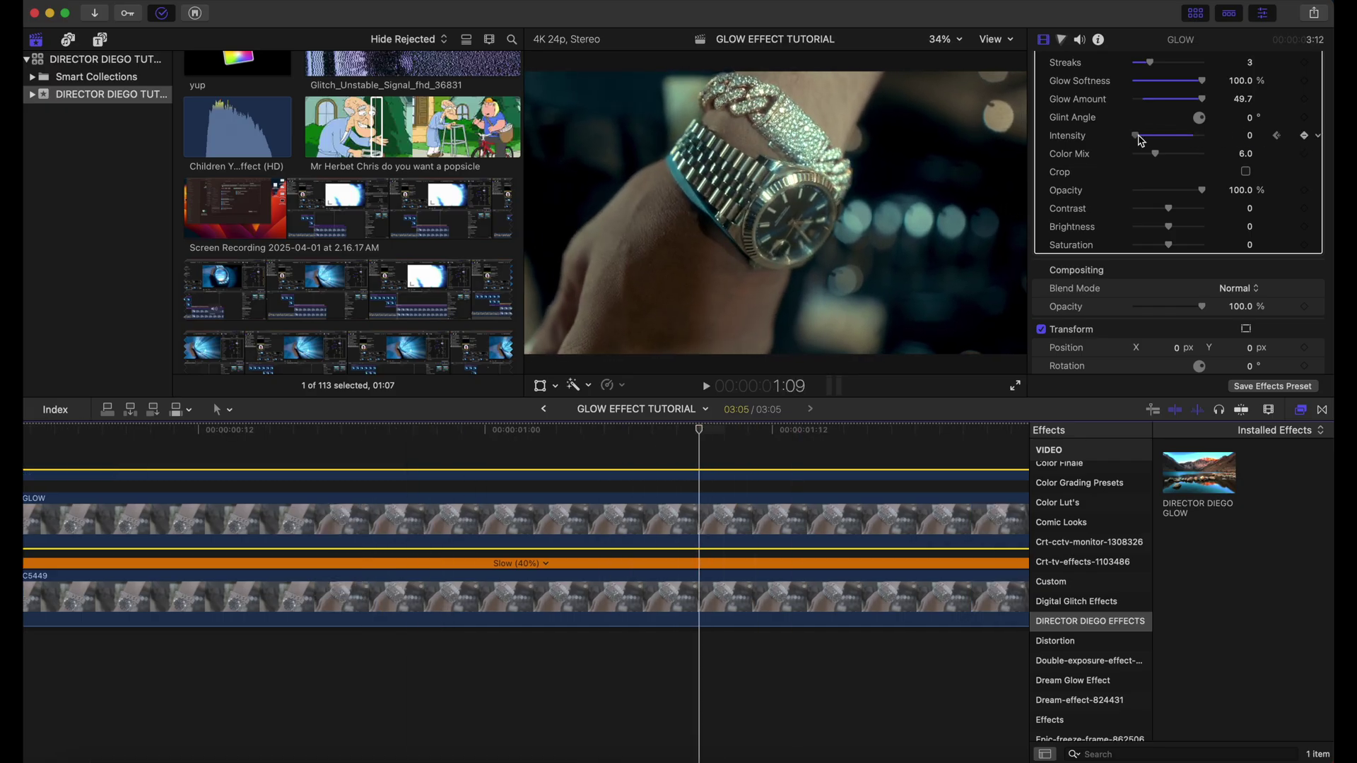
drag(1134, 135, 1208, 134)
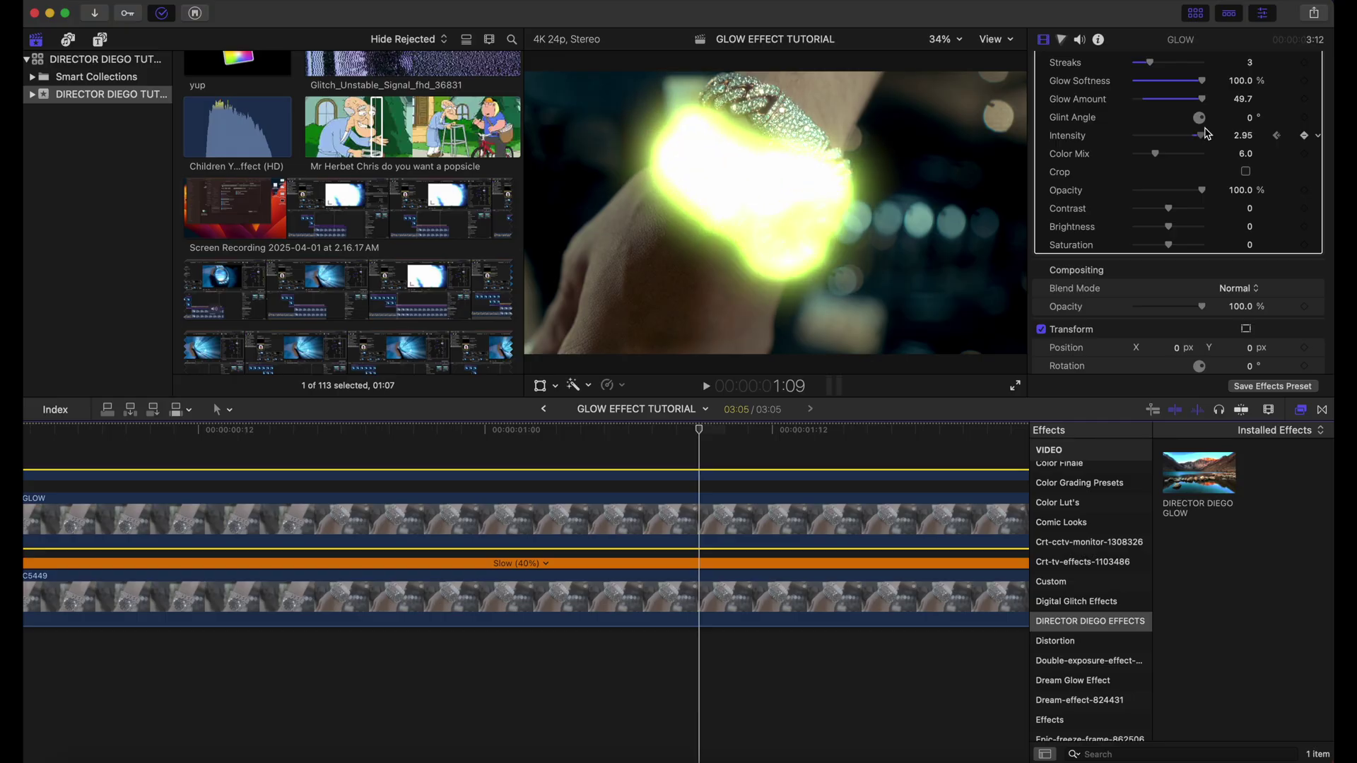
key(space)
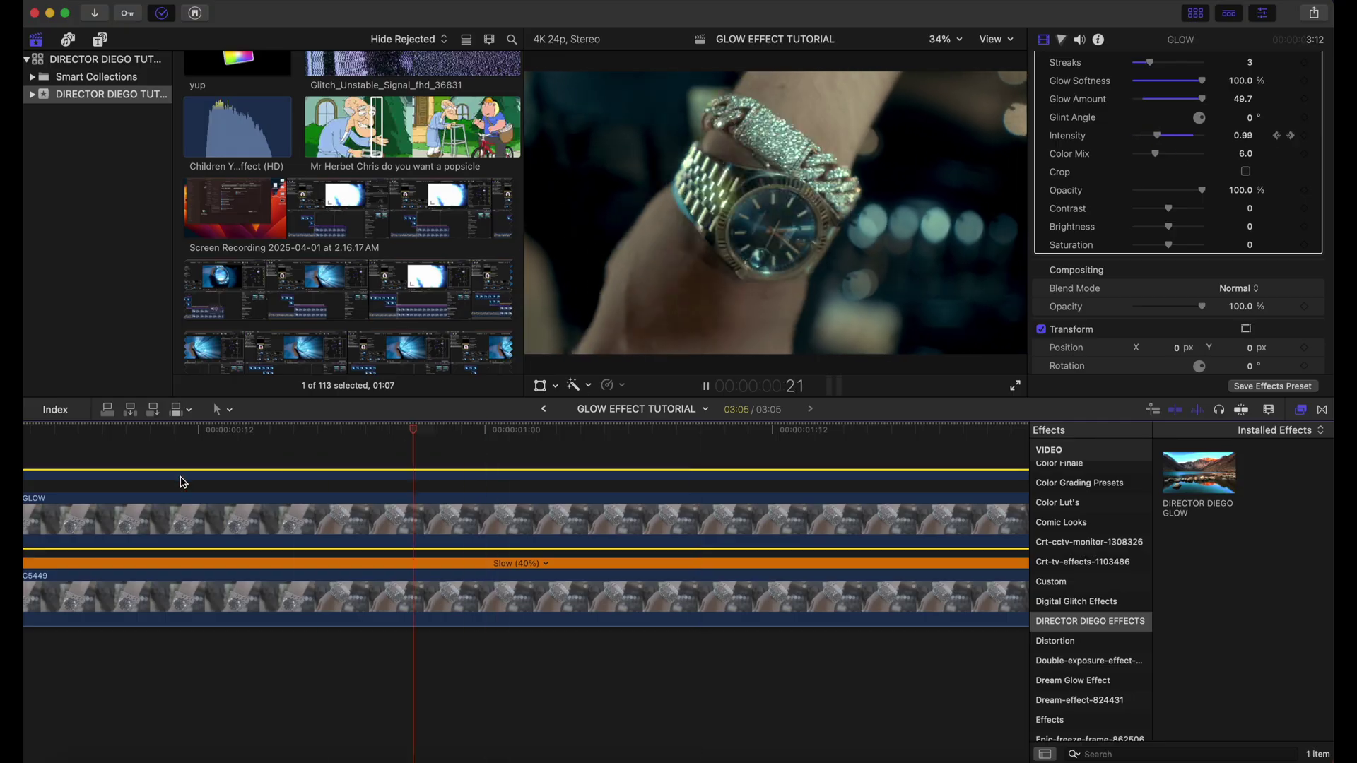
key(space)
Hold the glow's Intensity with a keyframe at 1:19 and lower it to 2.44 at about 2:02.
drag(318, 432, 321, 434)
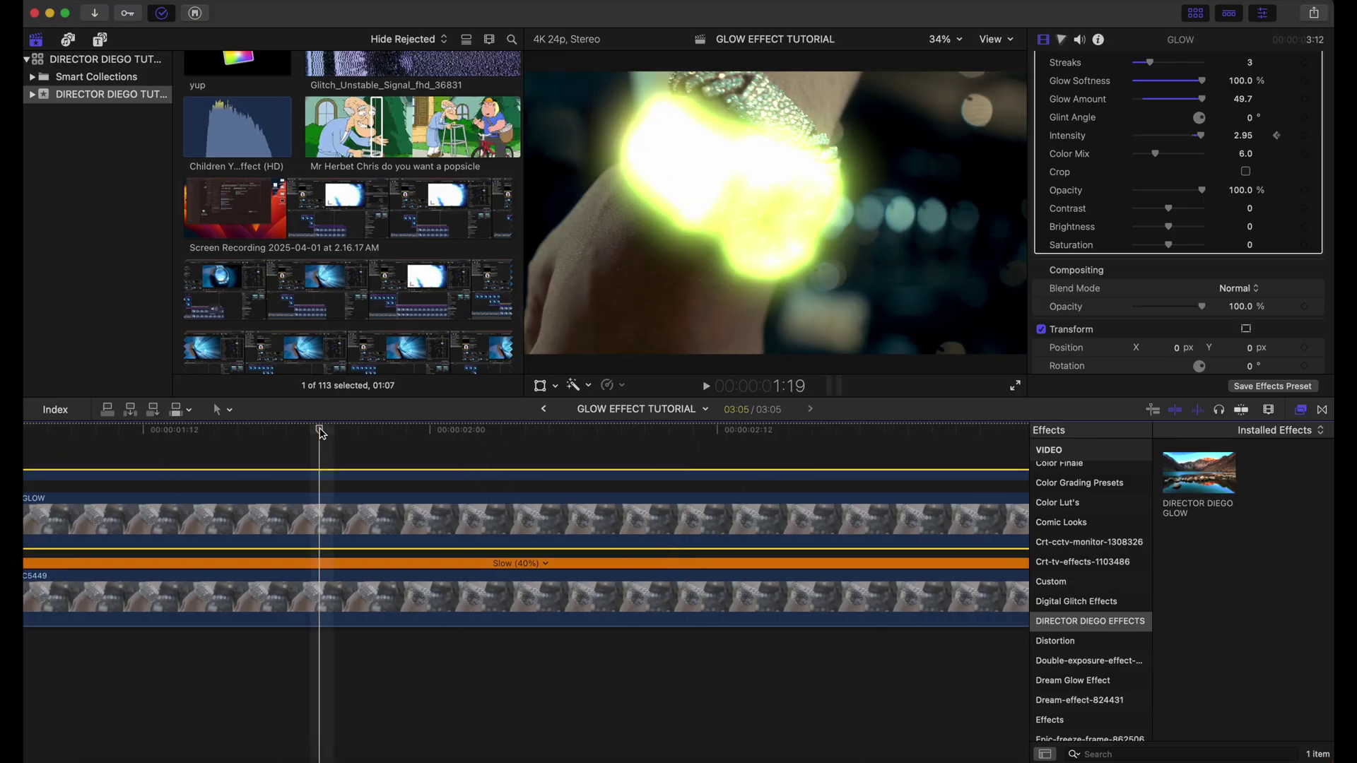
click(1304, 135)
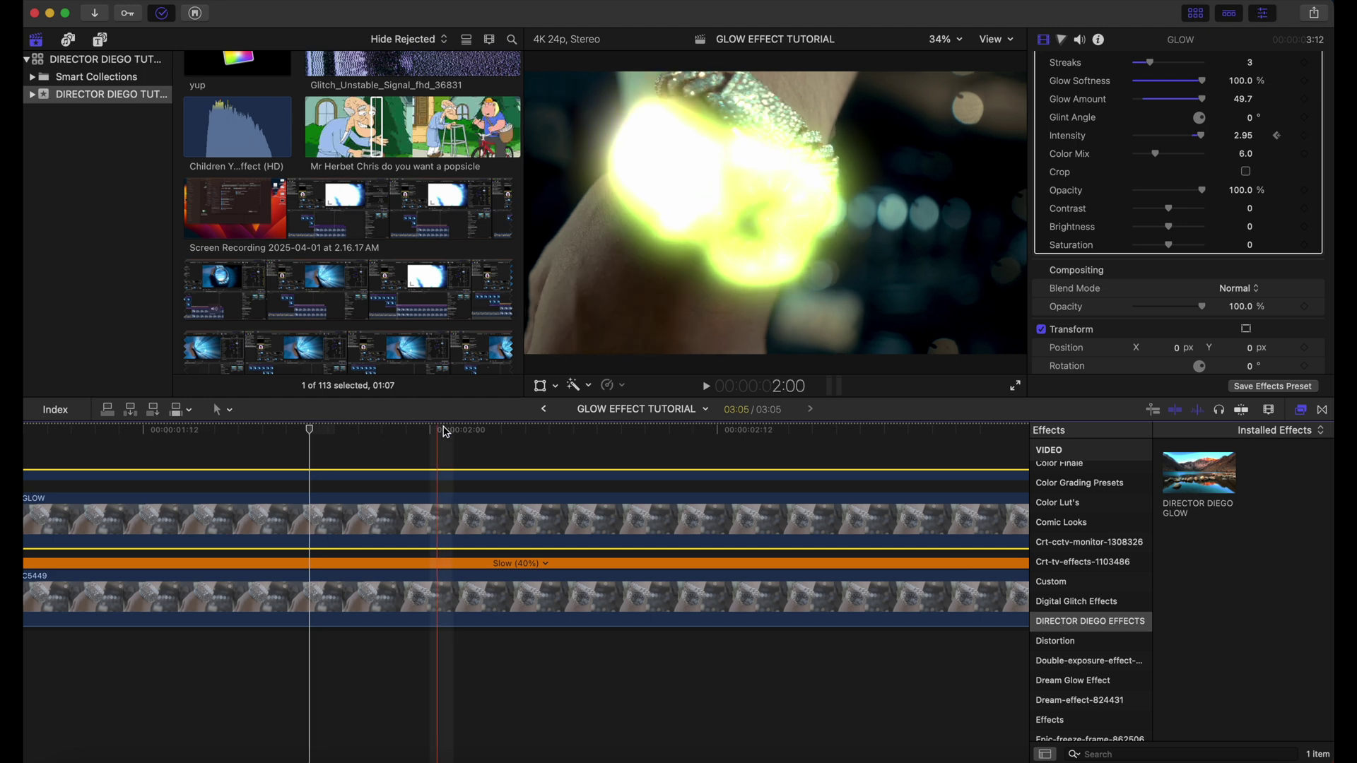
click(479, 430)
drag(1200, 136, 1190, 144)
Fit the whole GLOW clip in the timeline and play back the keyframed glow.
click(704, 523)
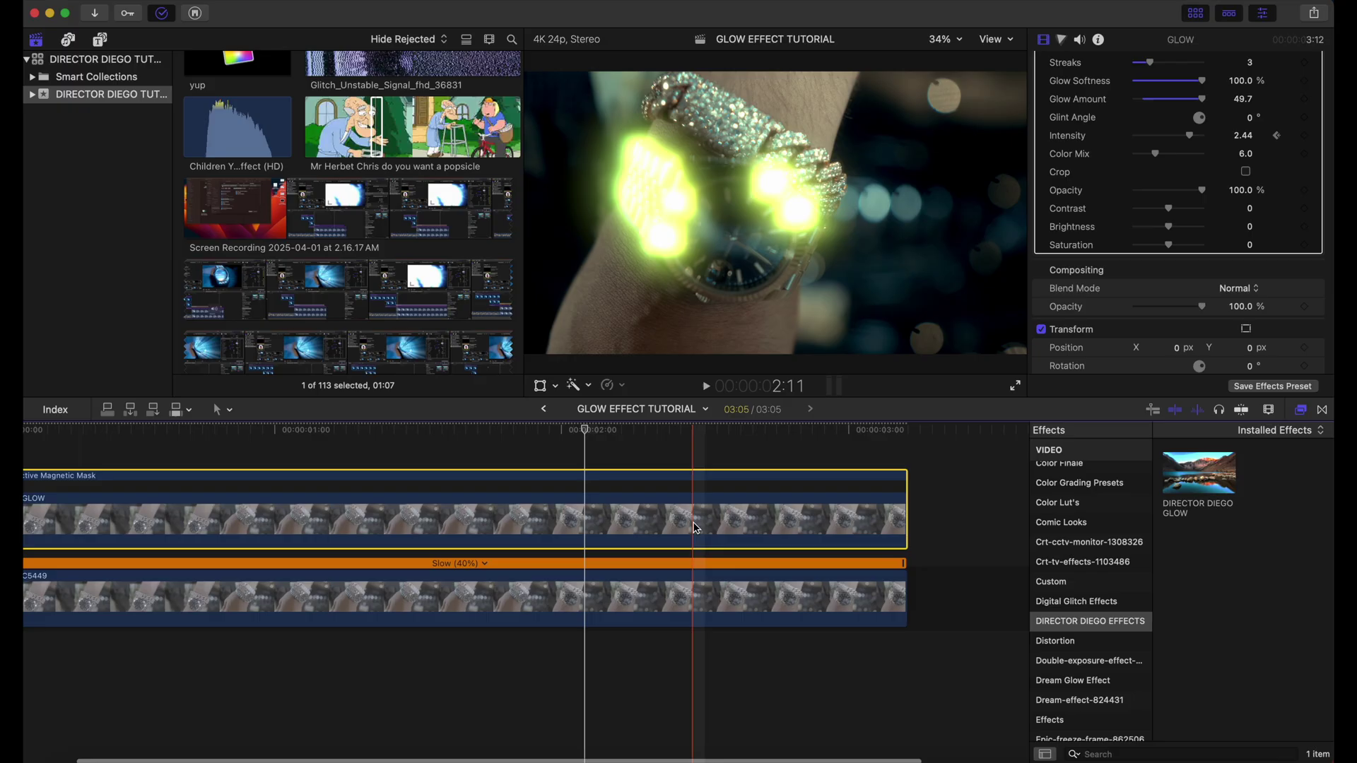
key(shift+z)
key(space)
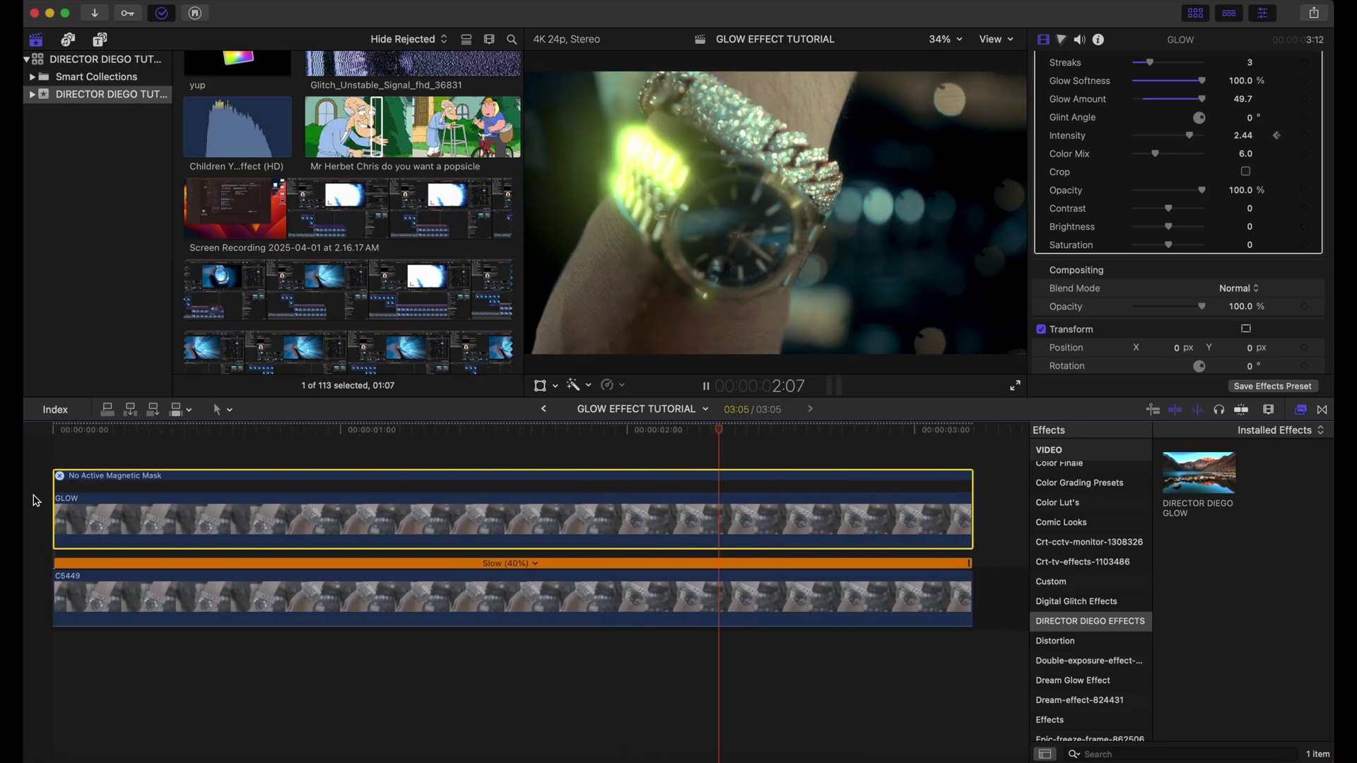
key(space)
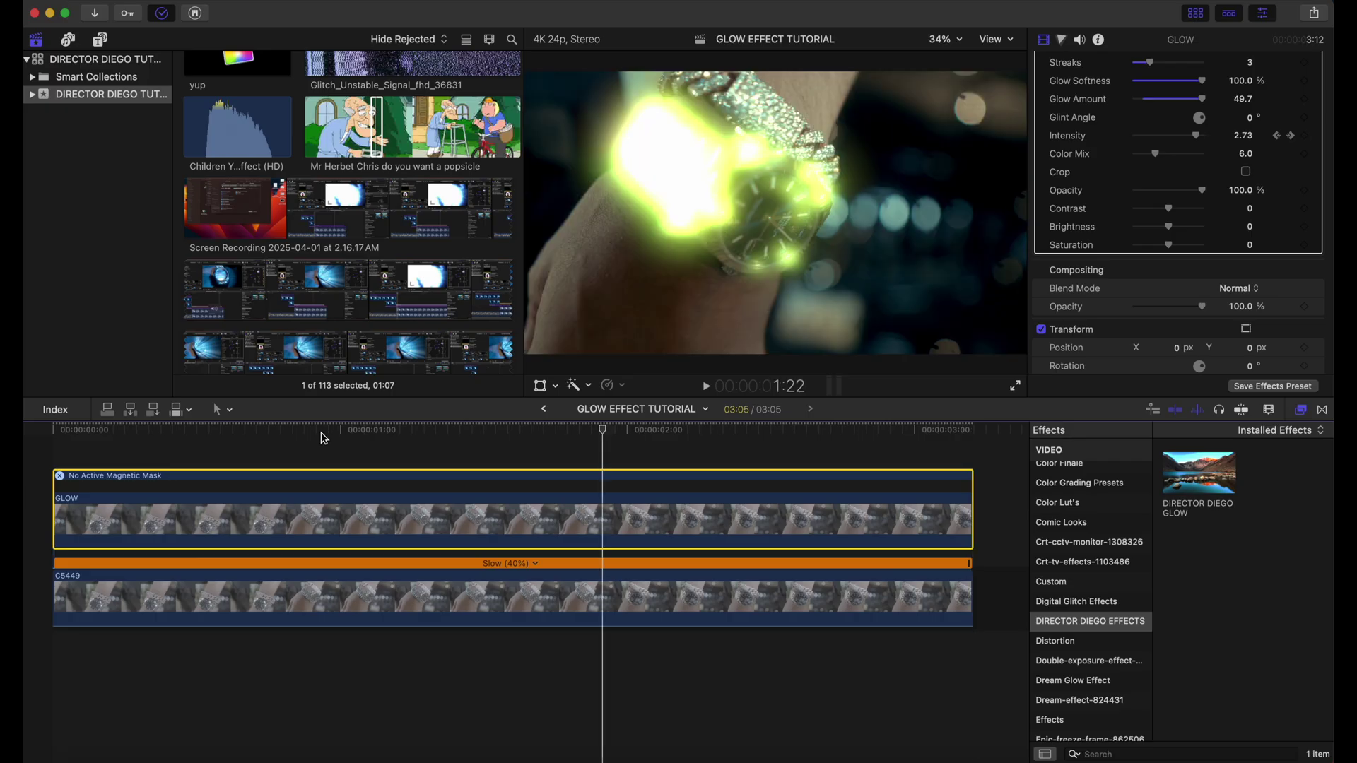